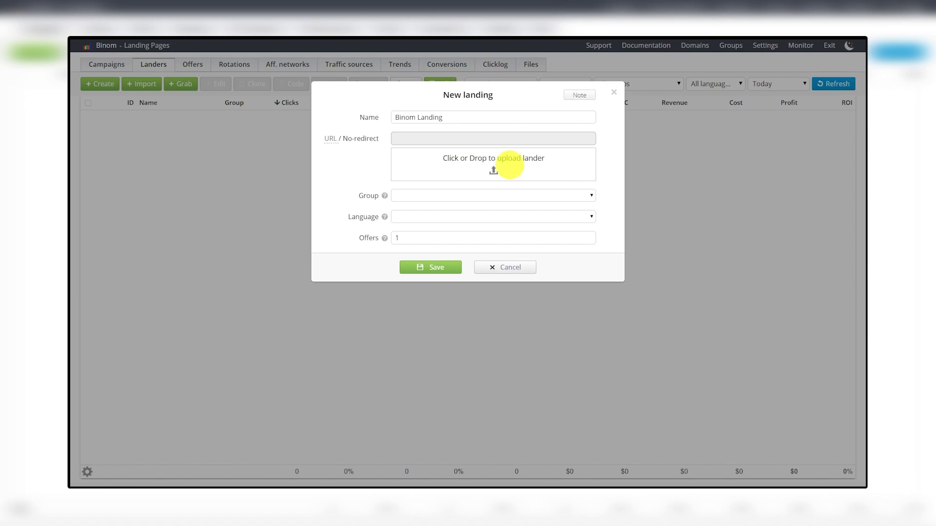
Create a new landing in Landers and upload the land ZIP archive as its files
click(511, 168)
click(254, 286)
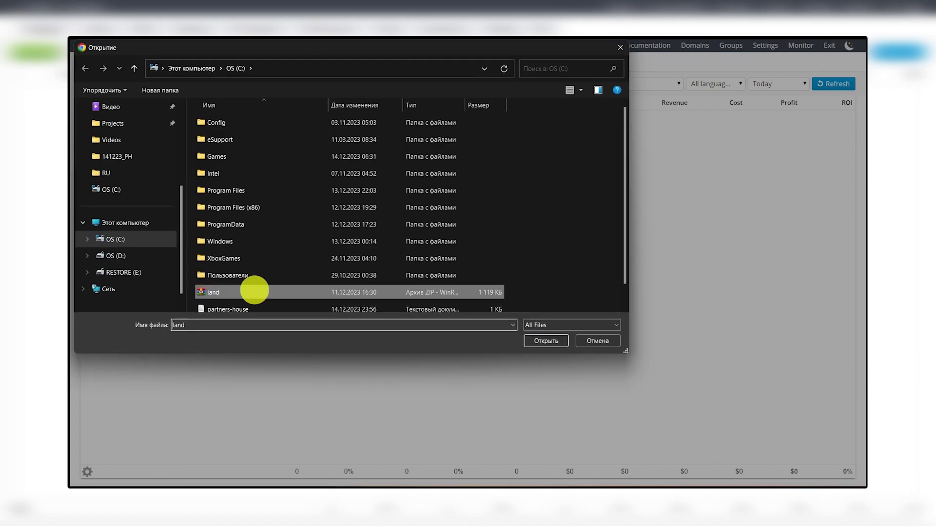
double_click(255, 288)
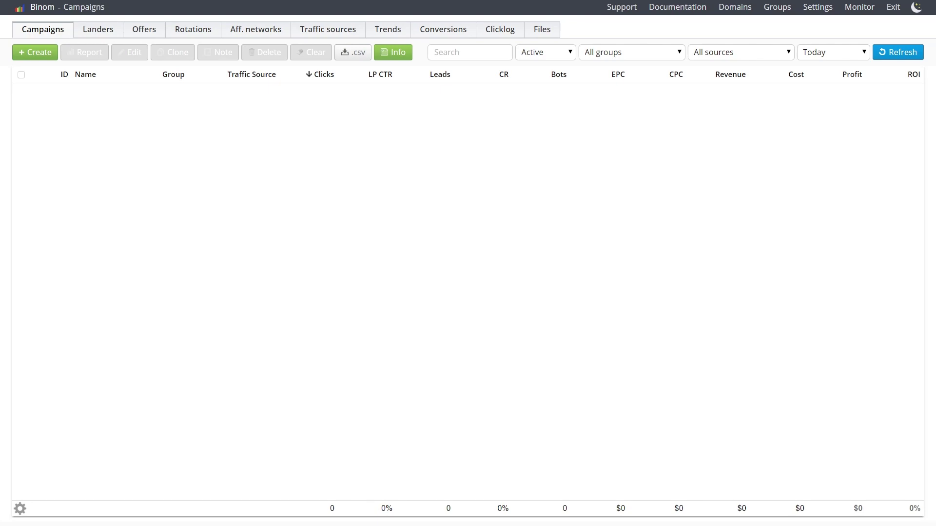
click(735, 8)
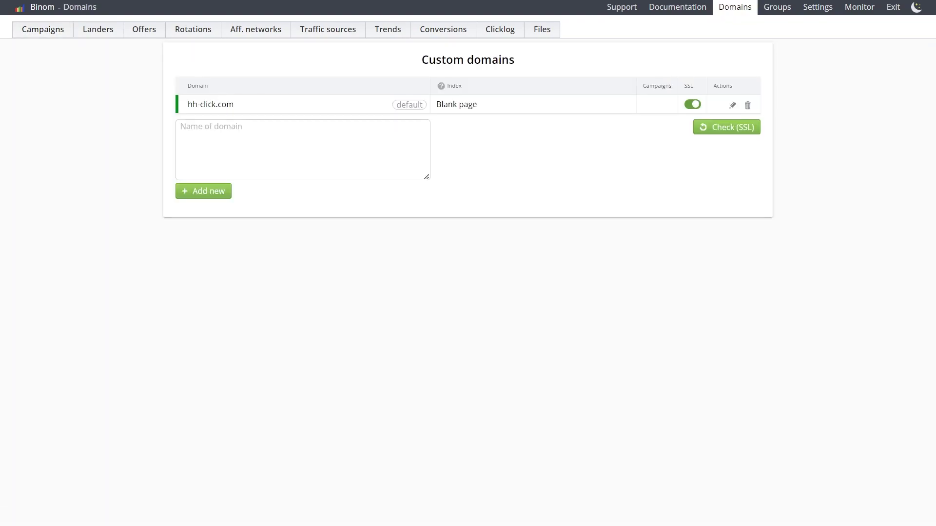
click(336, 133)
text(https://domain.com)
click(226, 192)
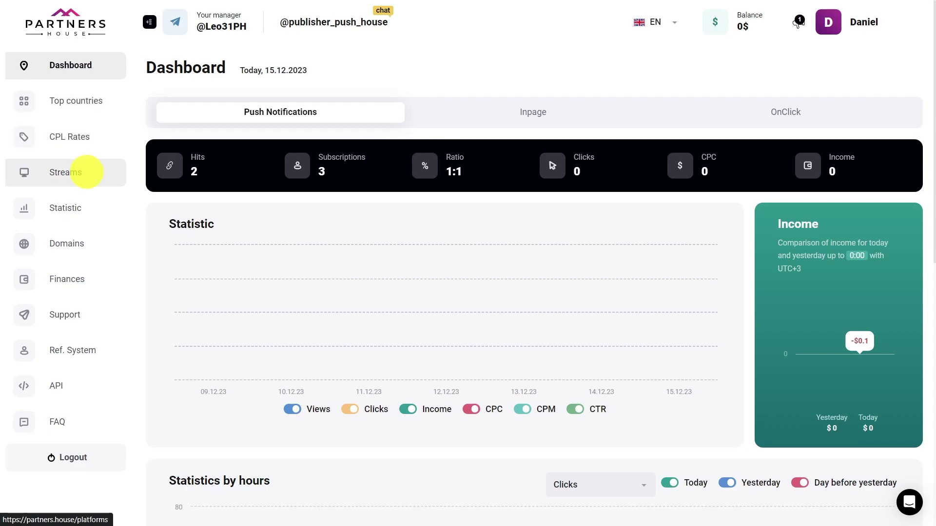
Start a new platform from the Streams page and choose its platform type
click(87, 171)
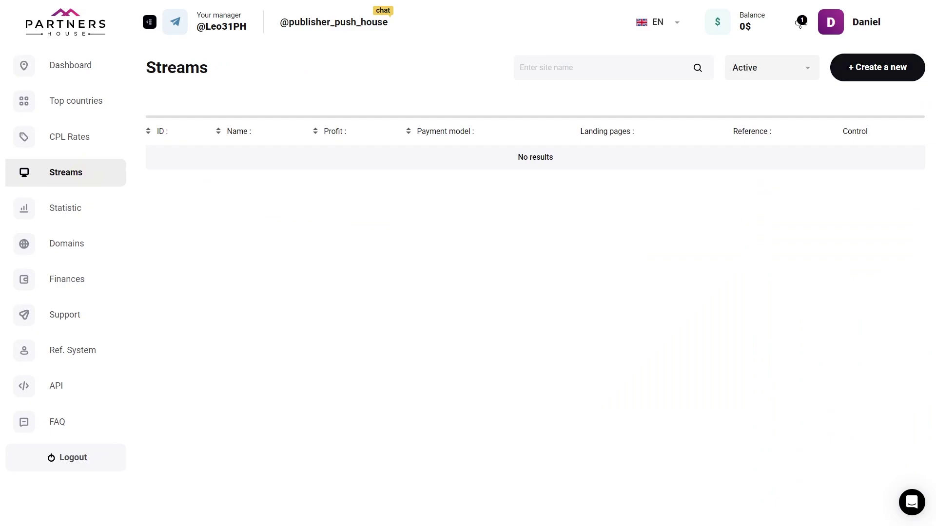
click(867, 68)
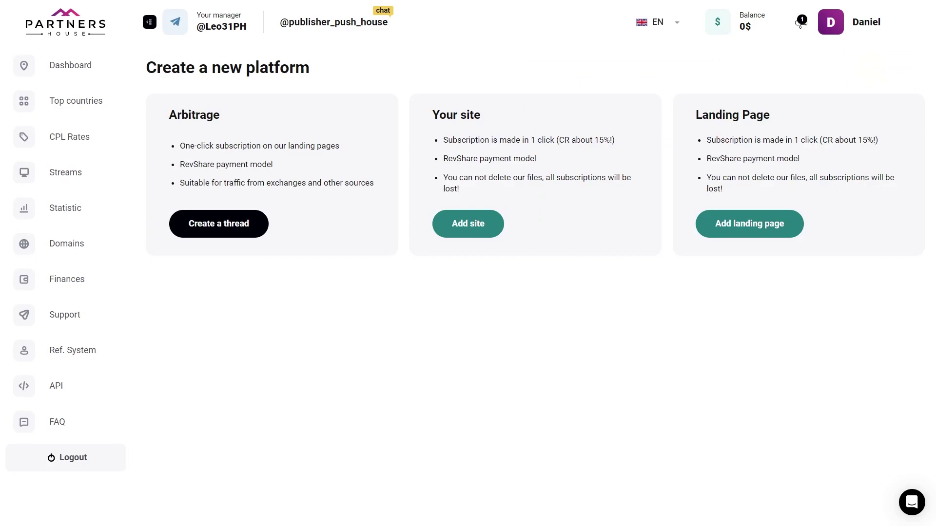
click(772, 217)
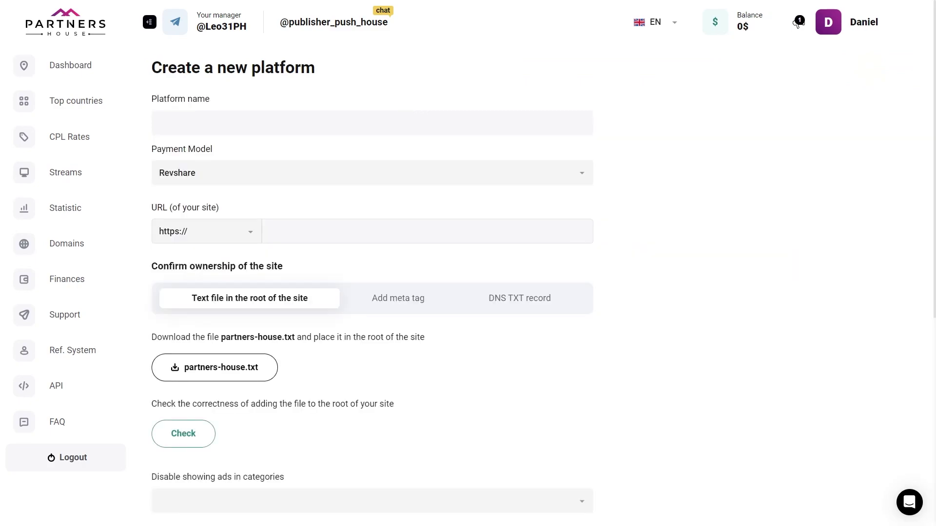
Name the platform 'Binom Landing' and set its payment model to Revshare
click(491, 118)
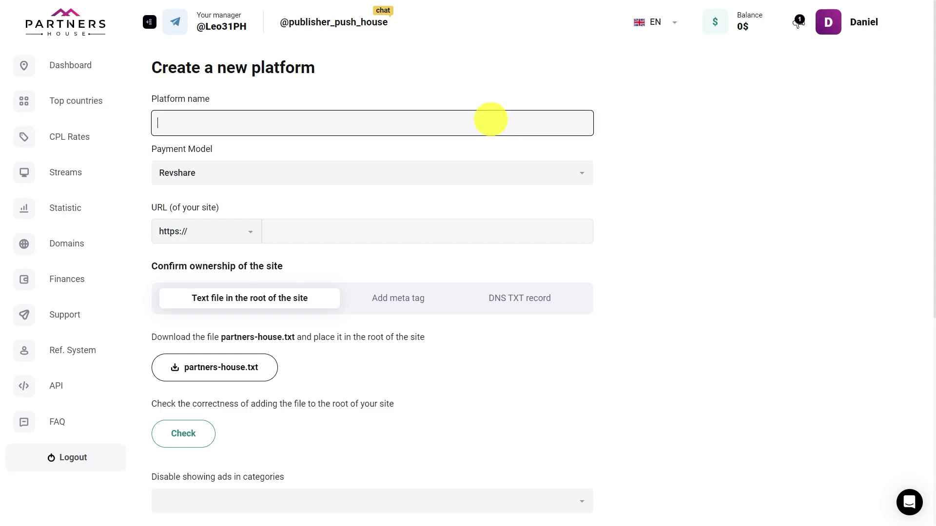
text(Binom Landing)
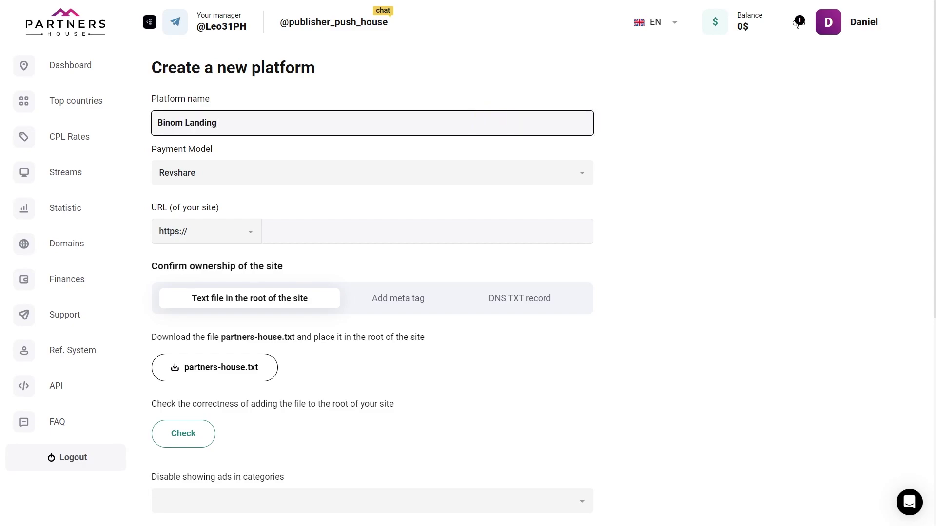
click(571, 172)
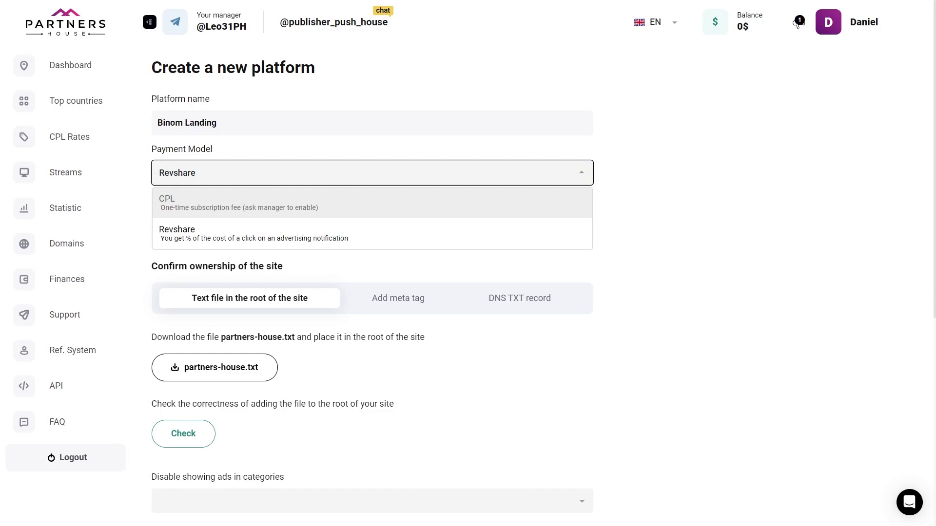
click(509, 235)
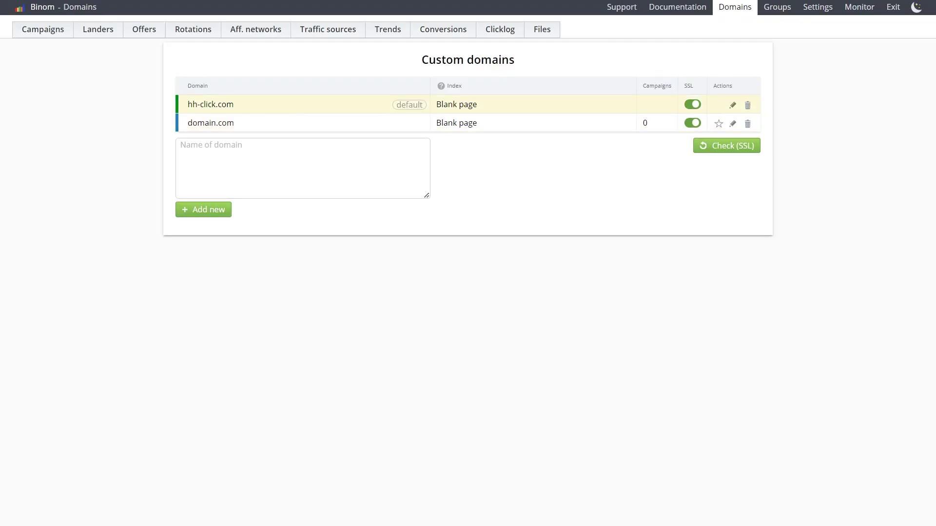
Copy the hh-click.com domain name from its row, then cancel the edit
double_click(315, 107)
key(ctrl+c)
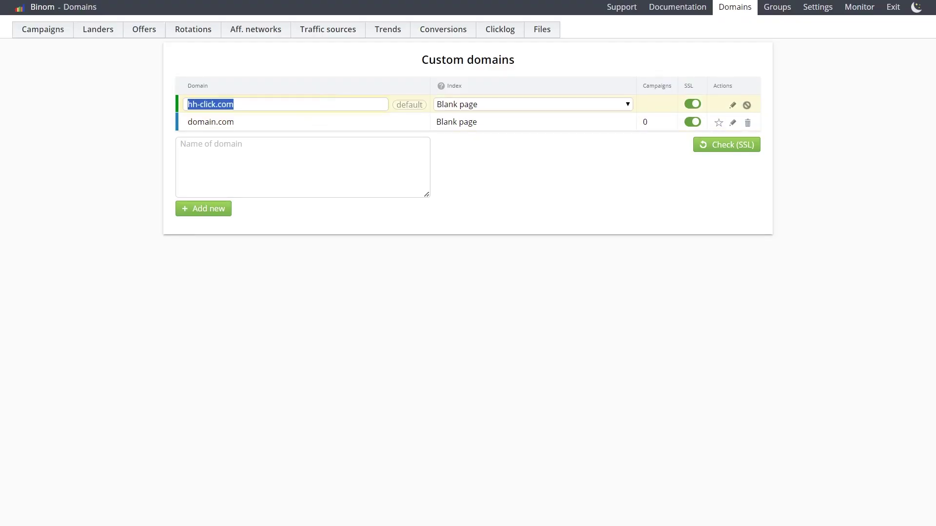
click(359, 80)
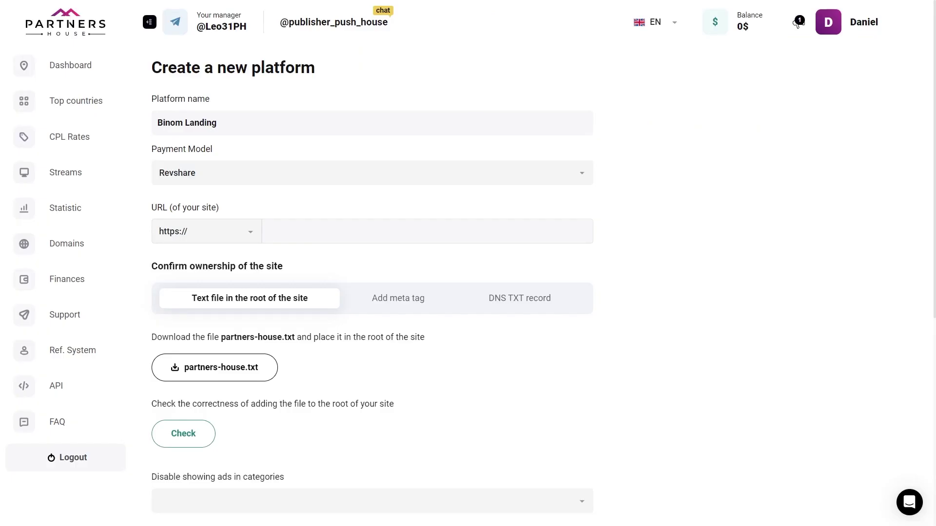
Paste hh-click.com into the platform's site URL field, then switch to Termius
click(330, 230)
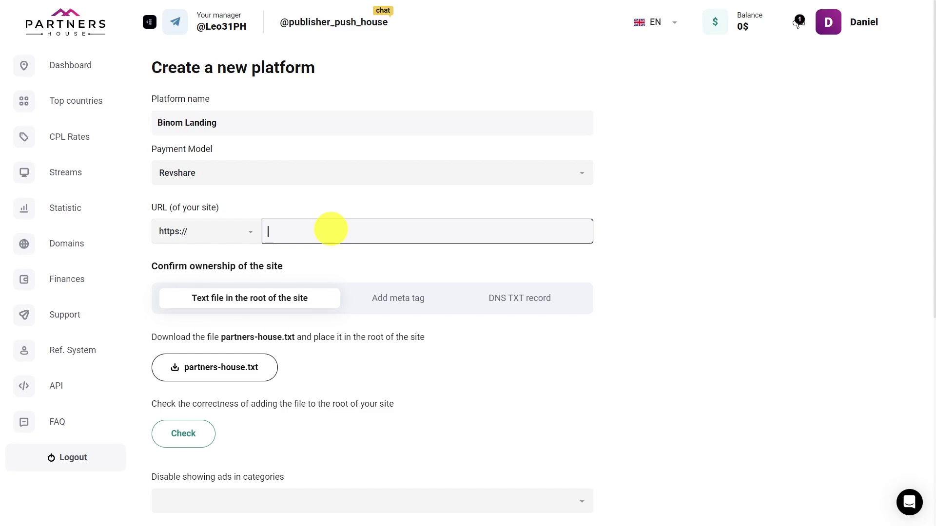
key(ctrl+v)
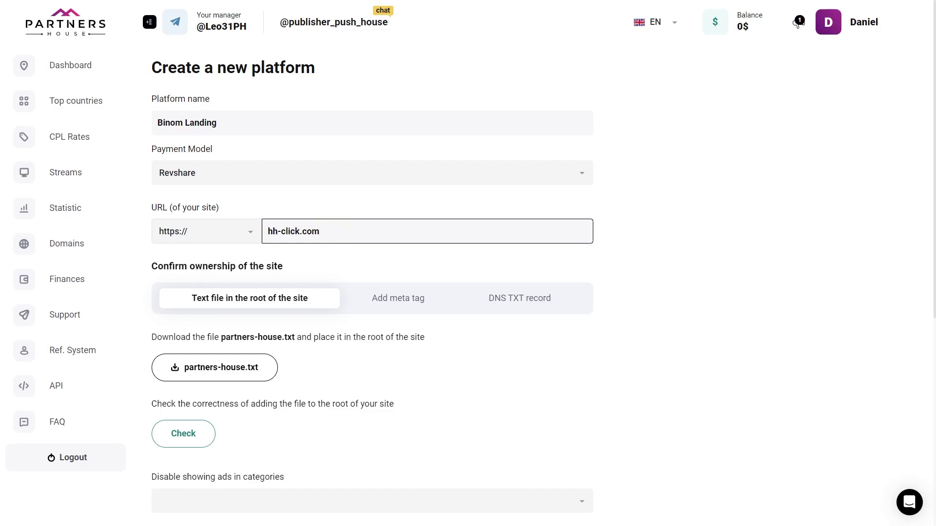
key(Tab)
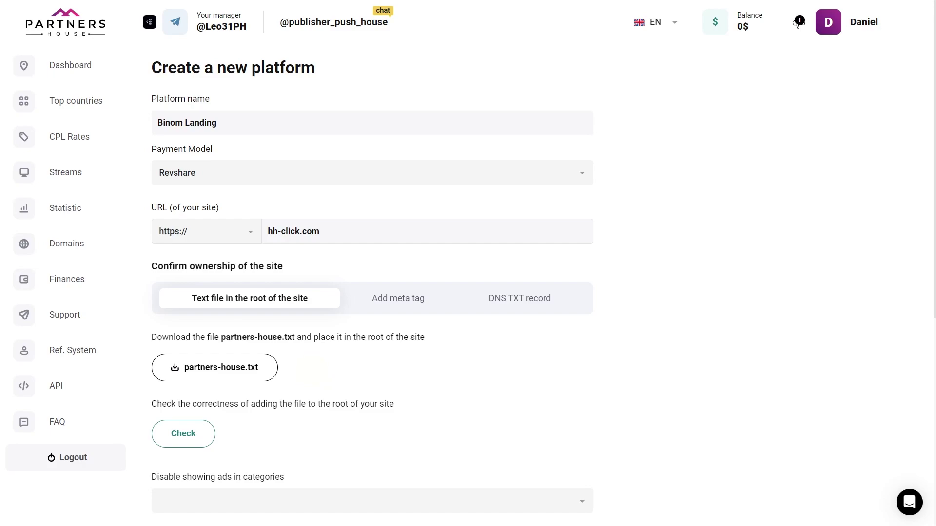
key(alt+Tab)
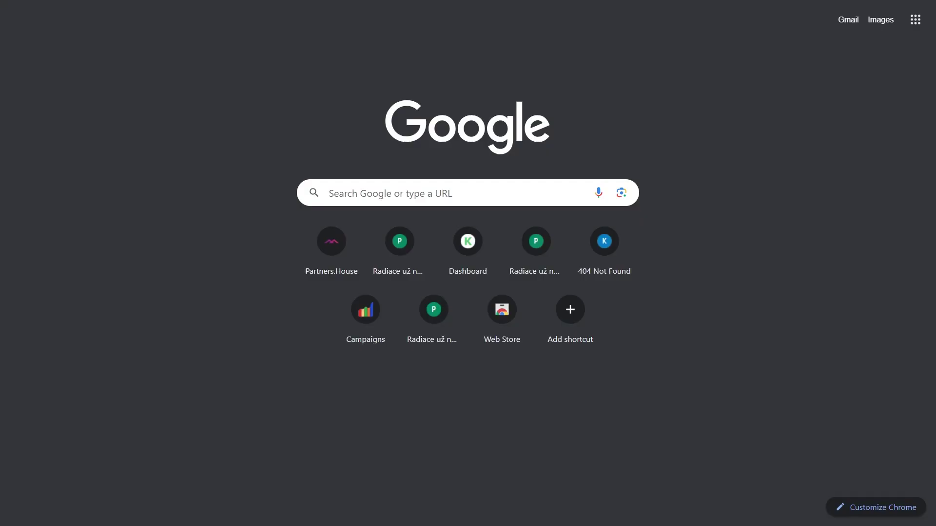
Search for termius, log in on termius.com and download the Windows .EXE installer
text(termius)
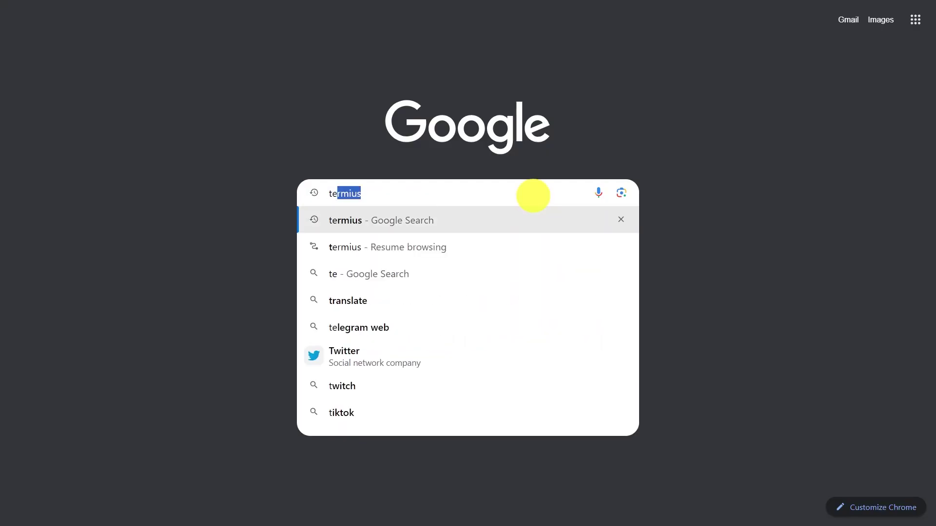
key(Return)
click(246, 145)
click(685, 24)
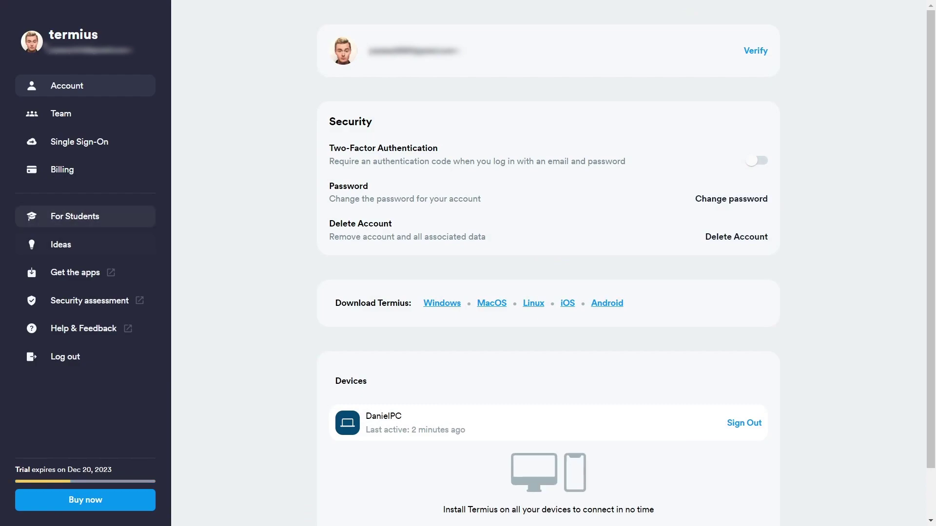
click(75, 273)
click(512, 175)
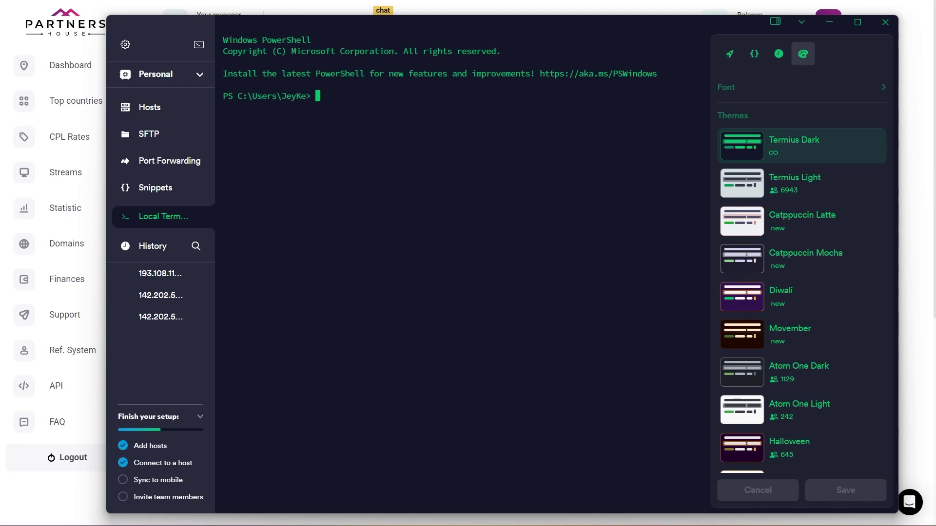
Add host 193.108.119.54 with username root and the server password, and save it
click(153, 109)
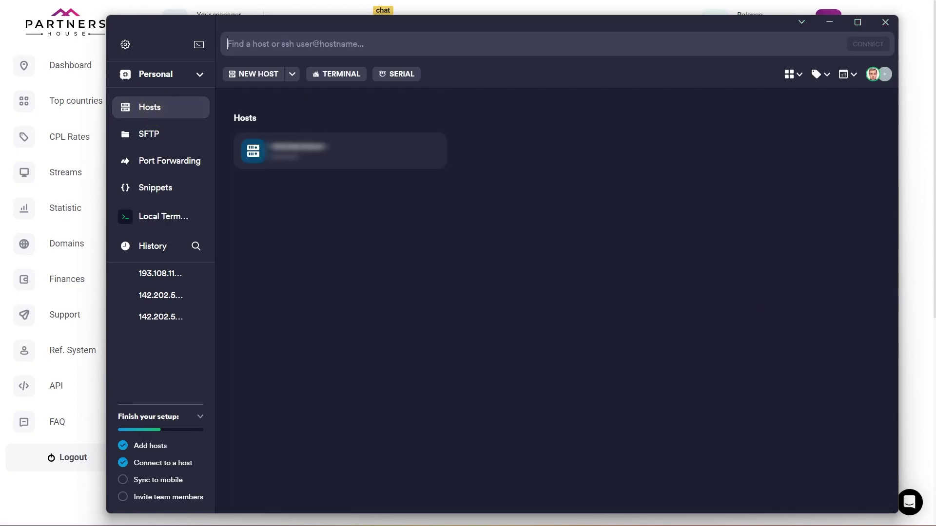
click(268, 75)
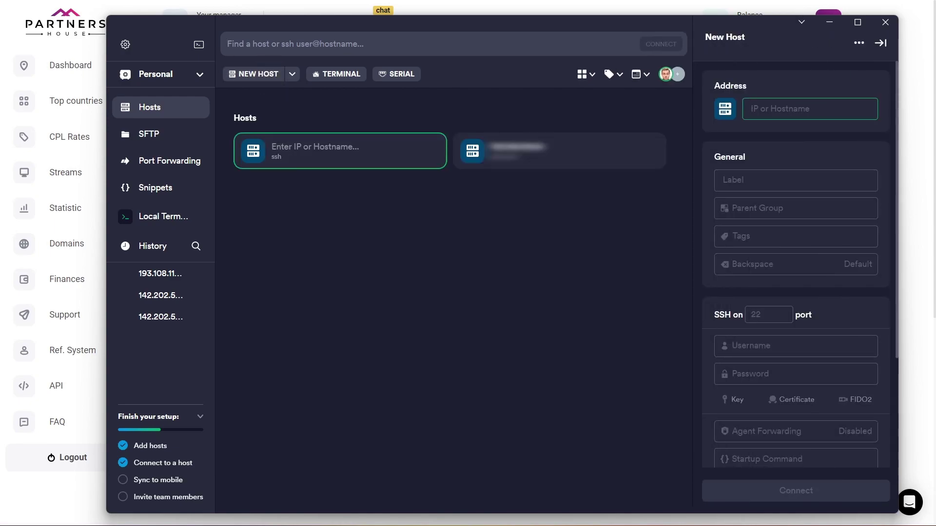
click(810, 111)
click(810, 351)
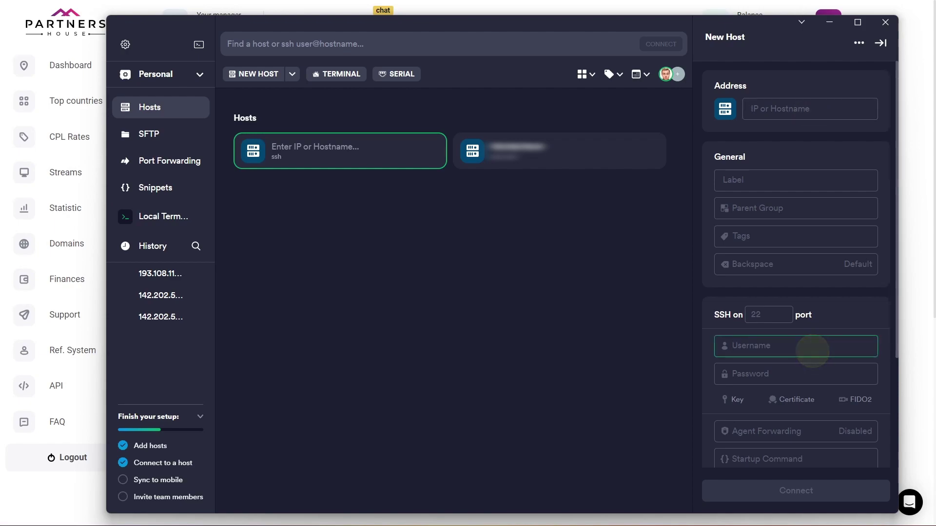
click(796, 371)
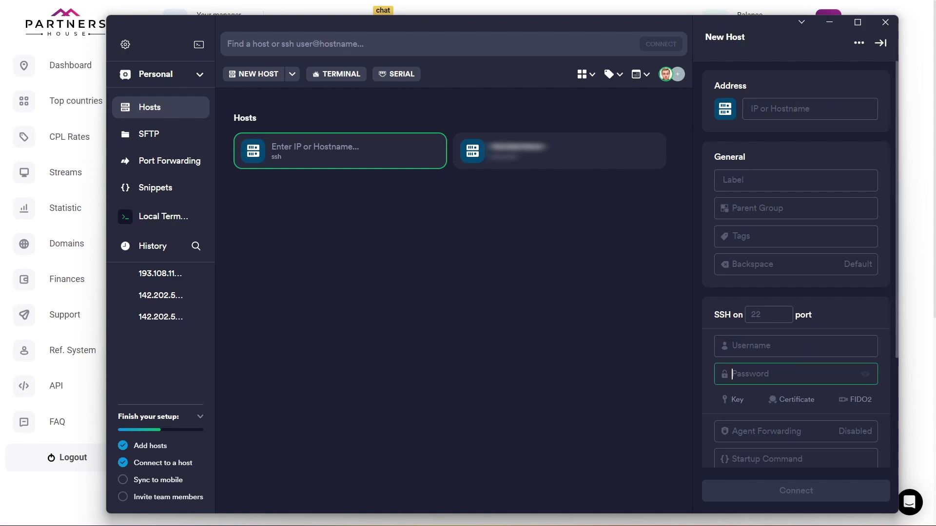
click(778, 493)
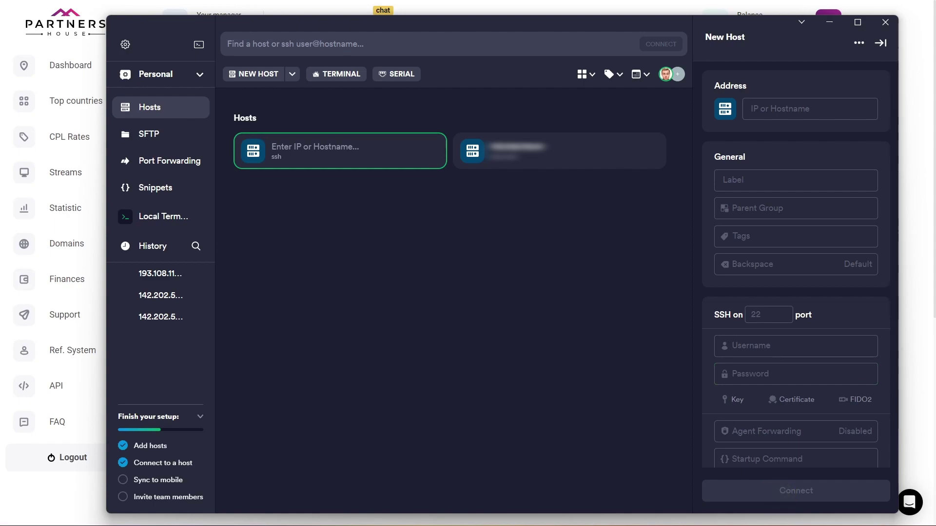
click(626, 245)
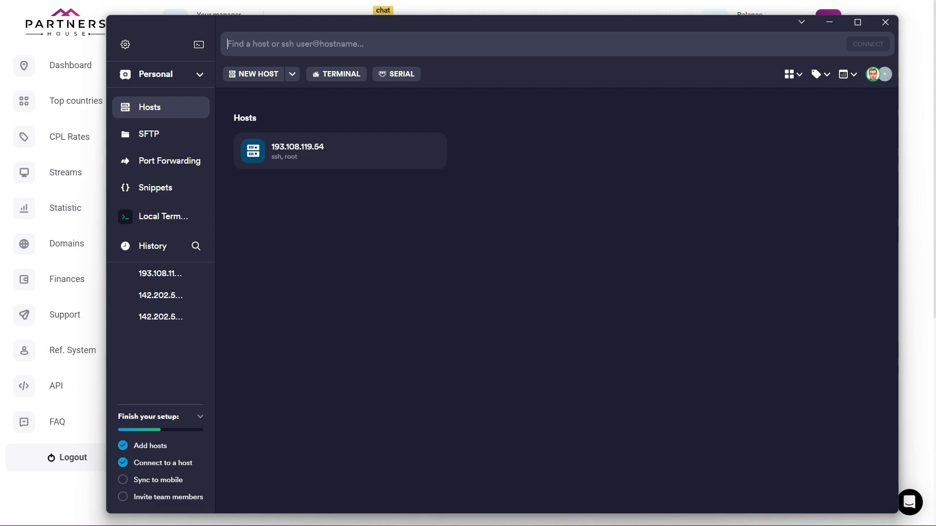
Open the SFTP view and connect its remote pane to the saved server
click(181, 133)
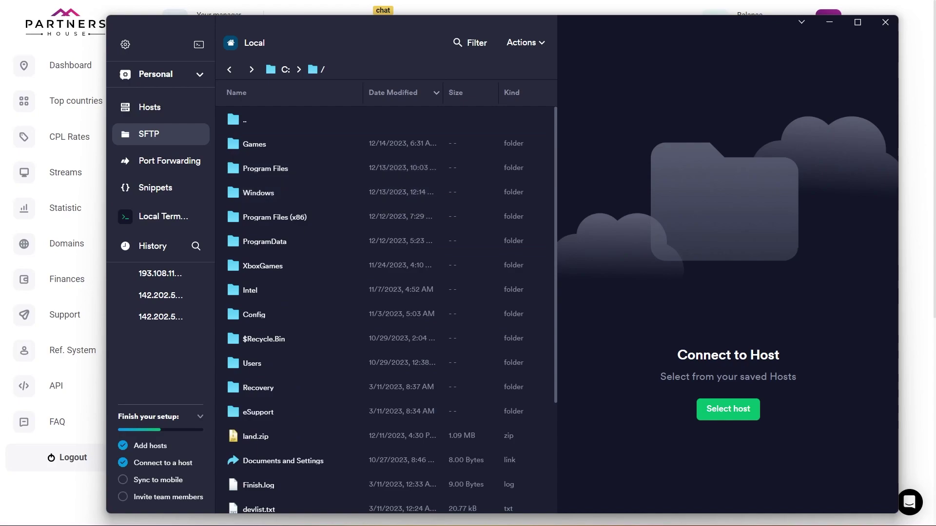
click(747, 409)
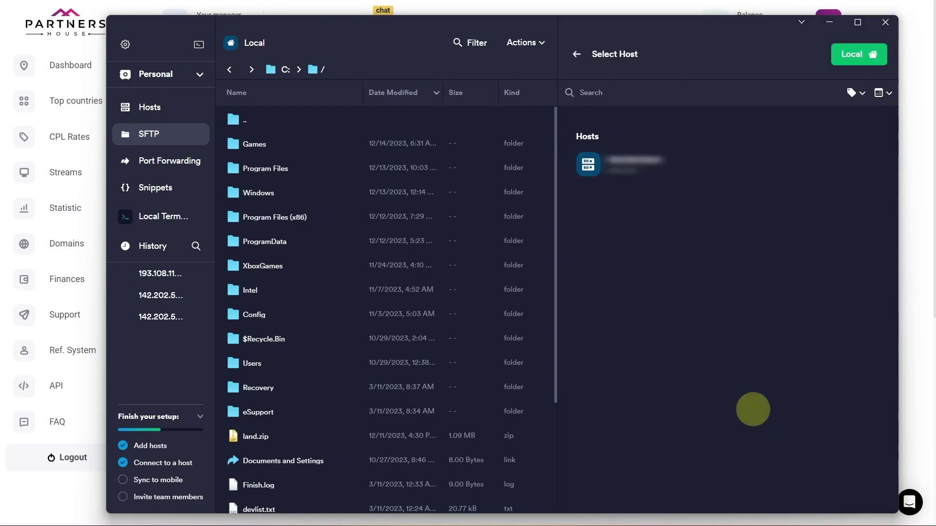
click(633, 164)
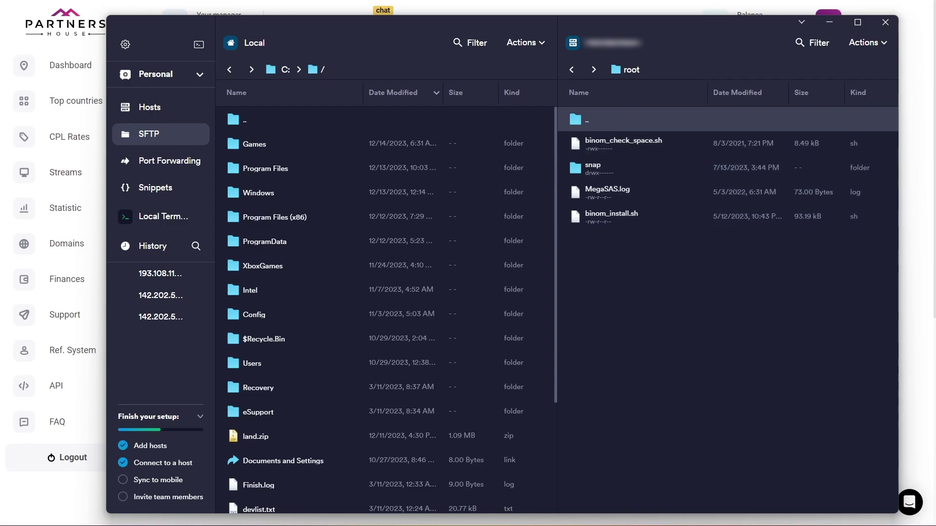
Browse the remote pane to /var/www/binom, then switch back to the browser
double_click(689, 121)
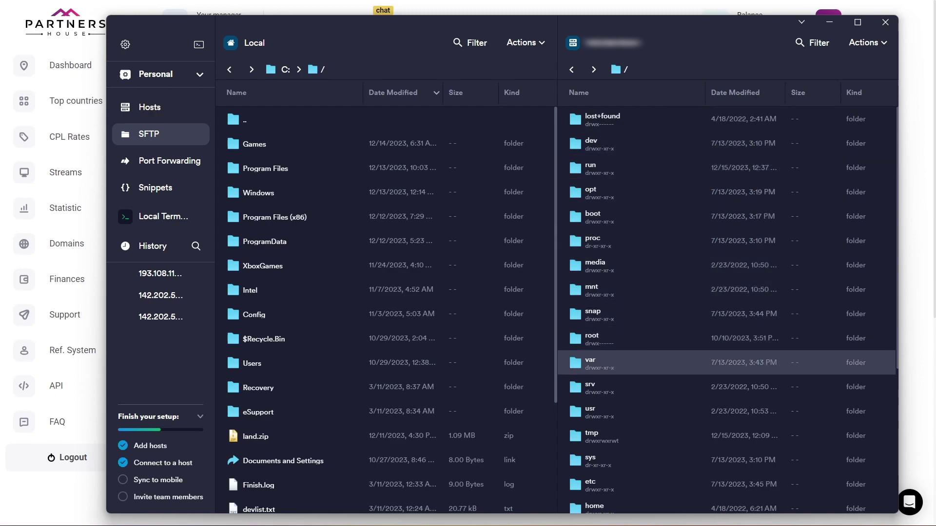
click(646, 359)
double_click(647, 359)
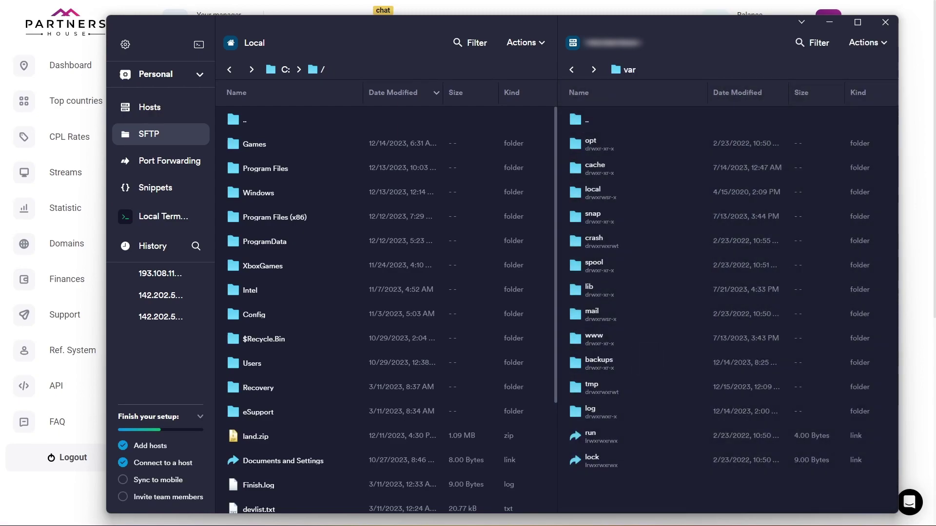
double_click(647, 341)
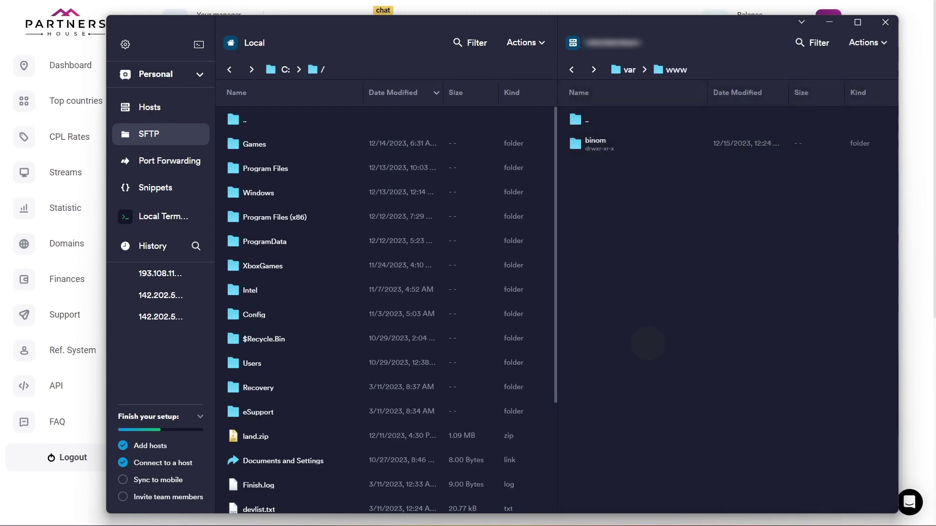
double_click(664, 145)
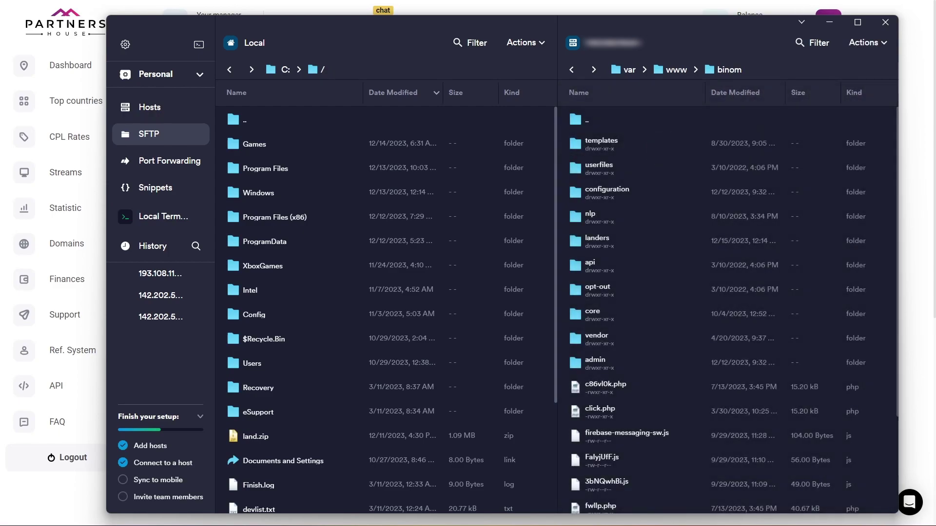
key(alt+Tab)
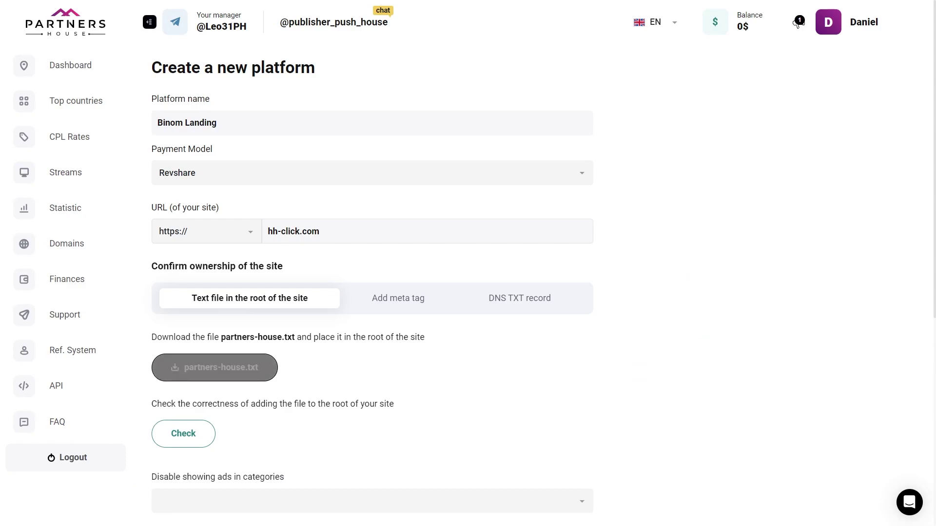
Download partners-house.txt from Confirm ownership, then switch back to Termius
click(254, 372)
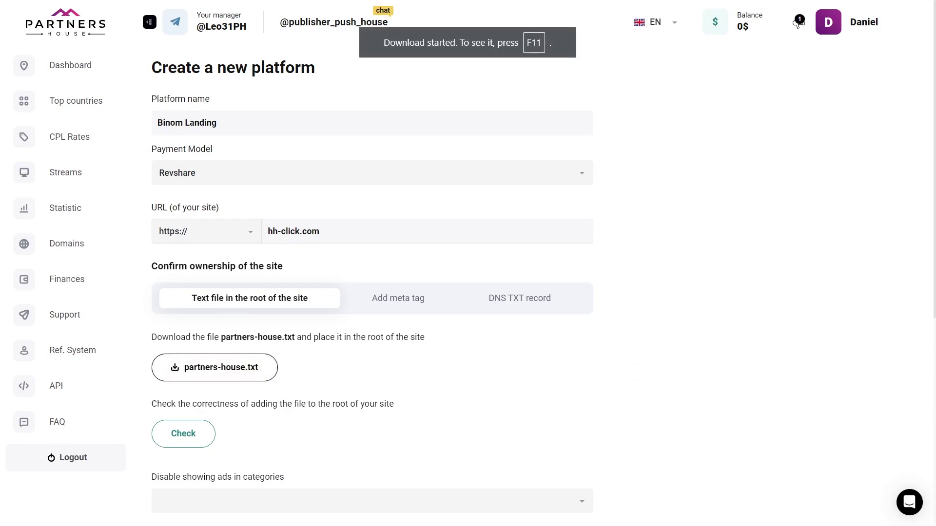
key(alt+Tab)
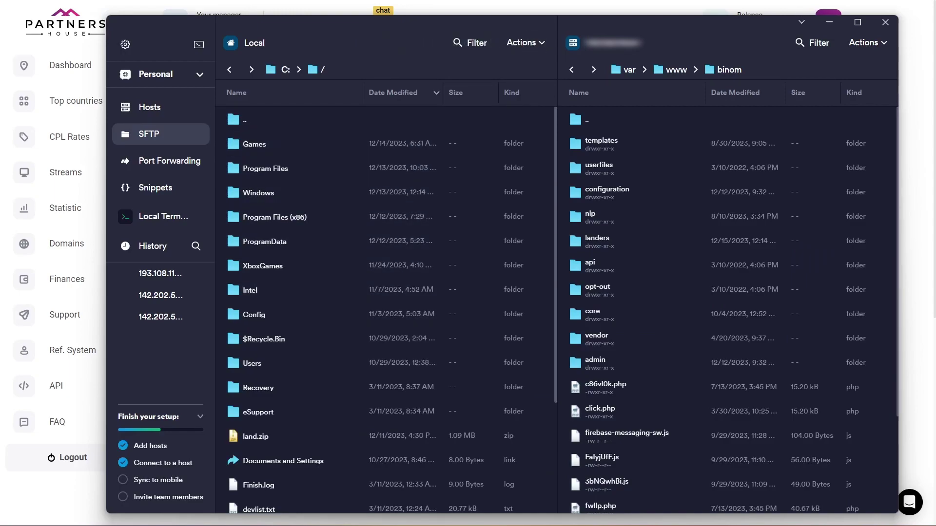
Refresh local files, upload partners-house.txt into var/www/binom, then return to Chrome
click(314, 69)
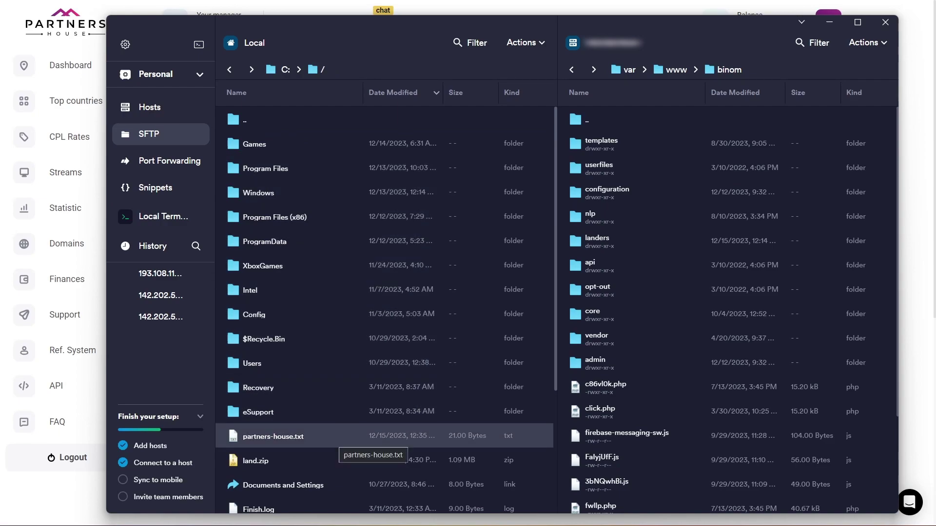
drag(330, 437, 688, 296)
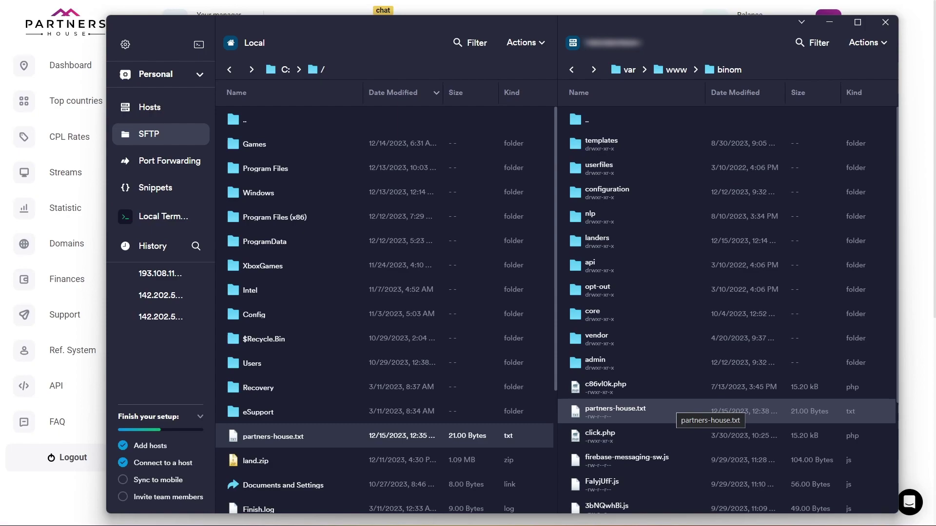
key(alt+Tab)
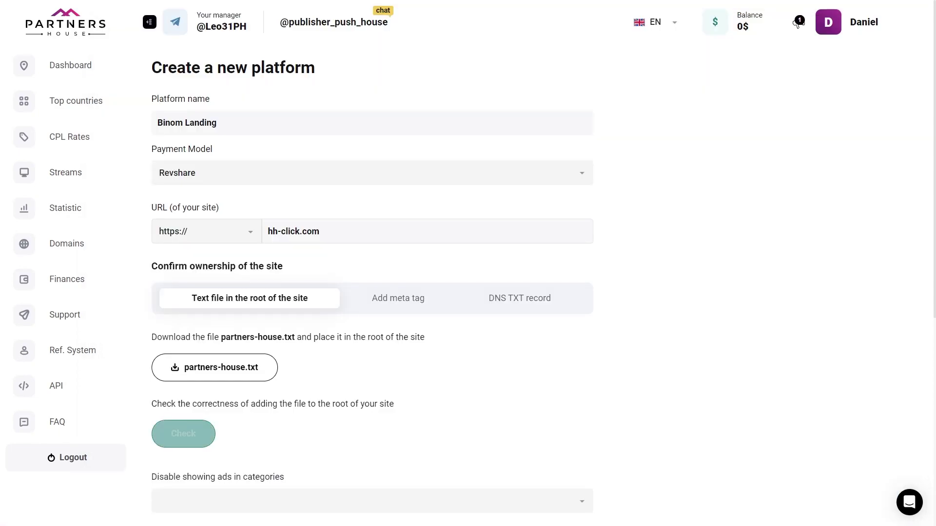
Confirm hh-click.com ownership through the partners-house.txt check, leaving excluded categories empty
click(188, 427)
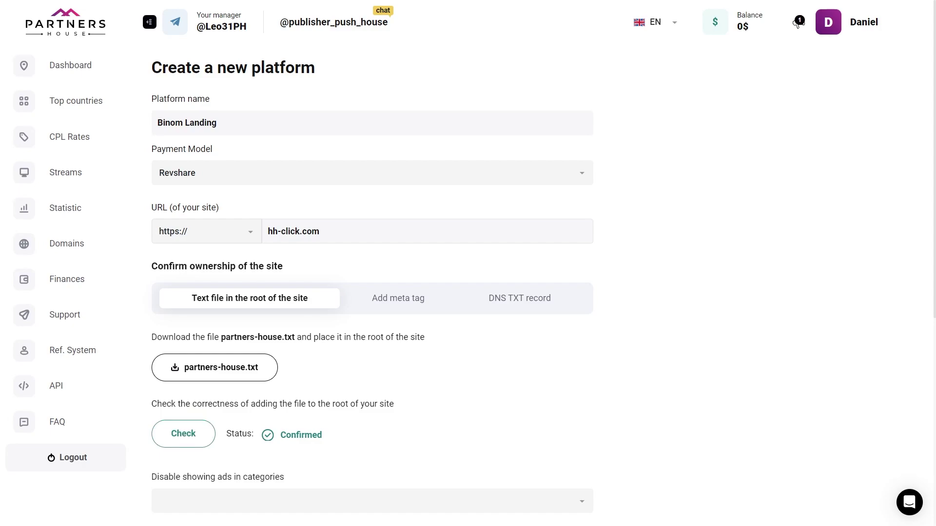
scroll(797, 23, down, 7)
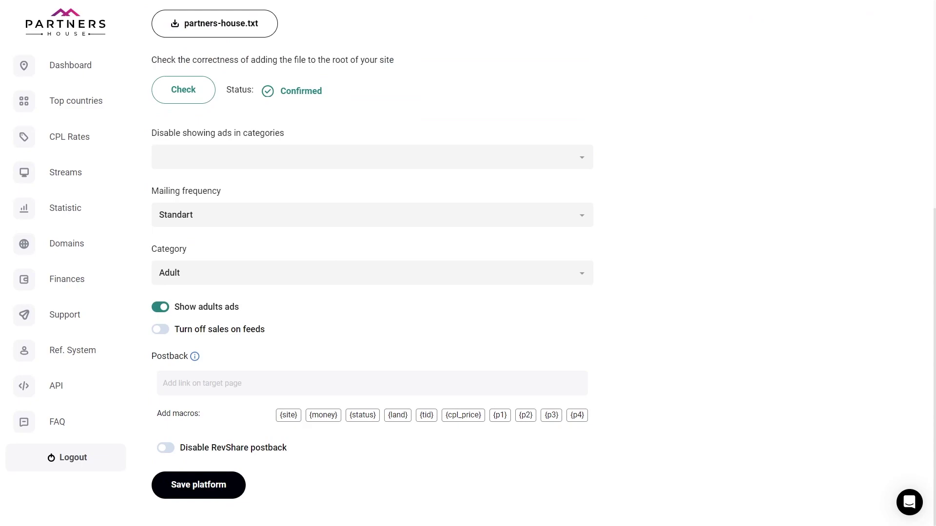
click(566, 160)
key(Escape)
Keep the default mailing frequency and the Adult category, then save the Binom Landing platform
click(553, 215)
key(Escape)
click(541, 274)
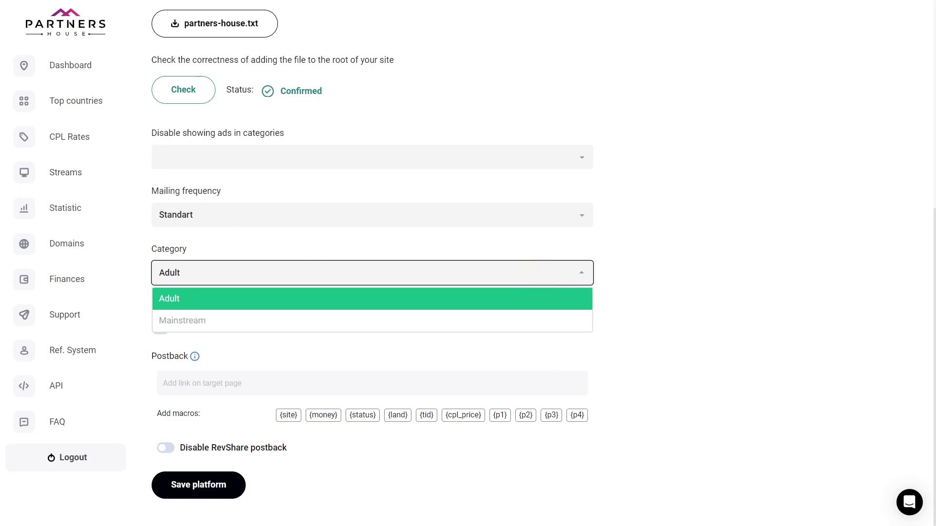
key(Escape)
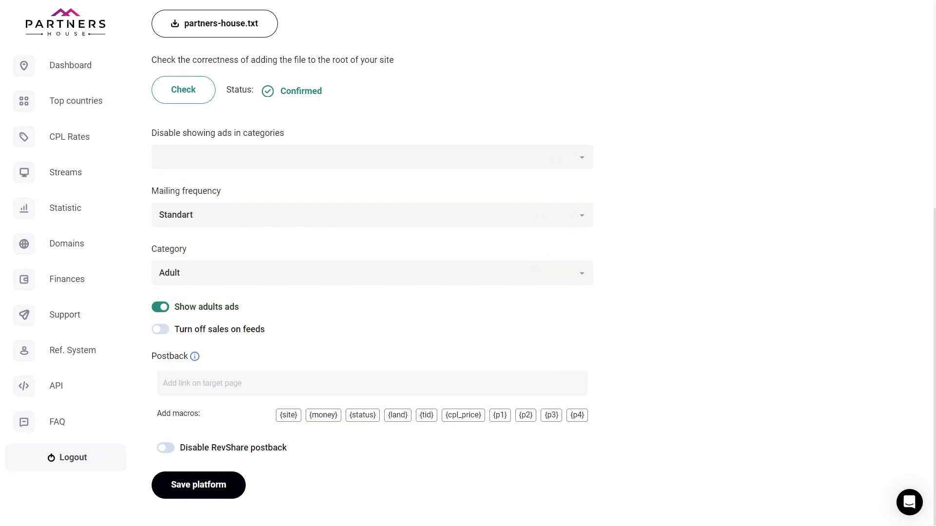
click(502, 382)
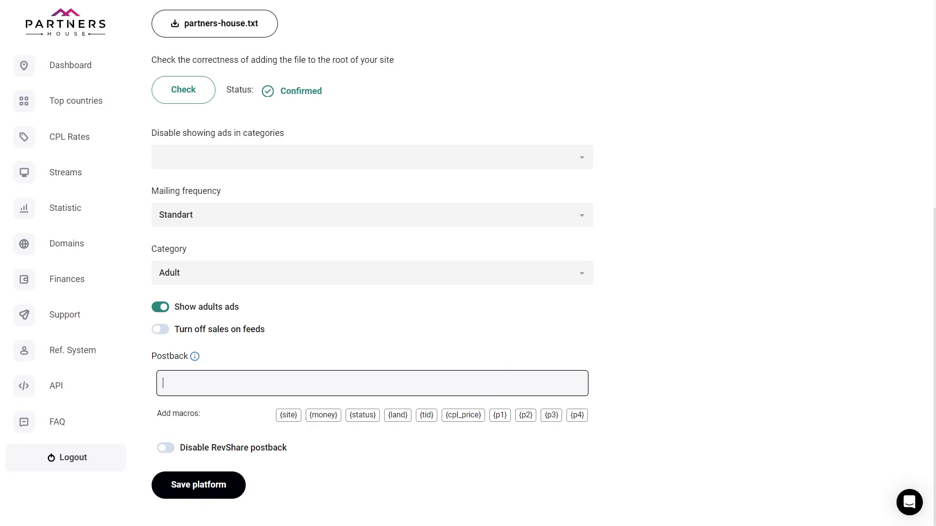
click(204, 486)
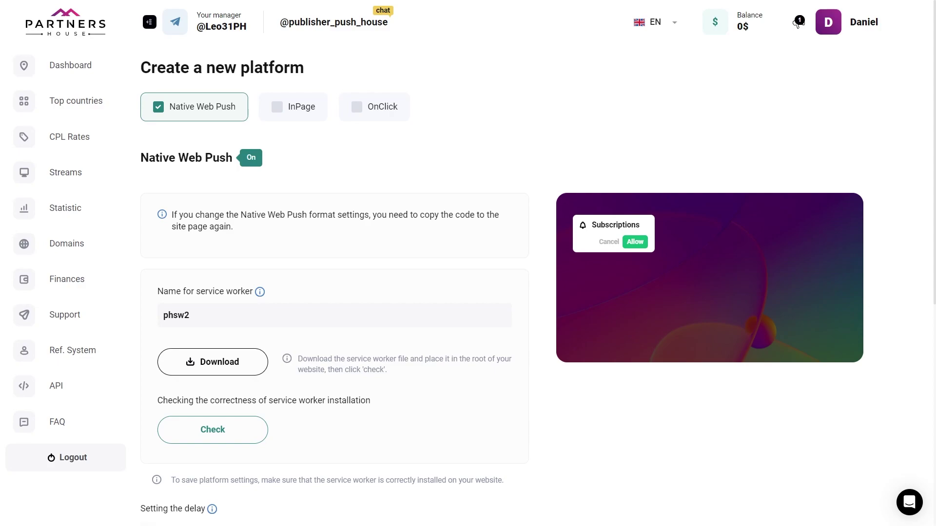
Download the phsw2.js service worker and refresh Termius's local file list to show it
click(209, 98)
click(284, 136)
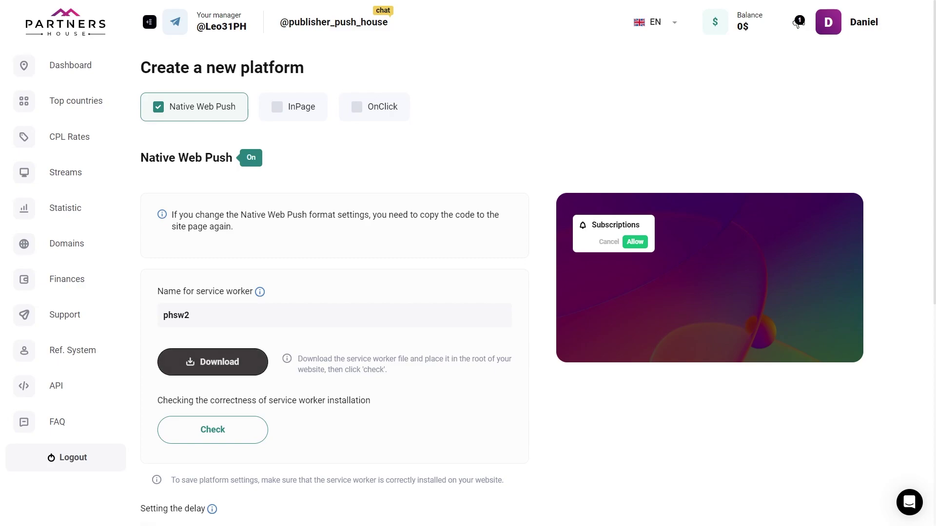
click(225, 362)
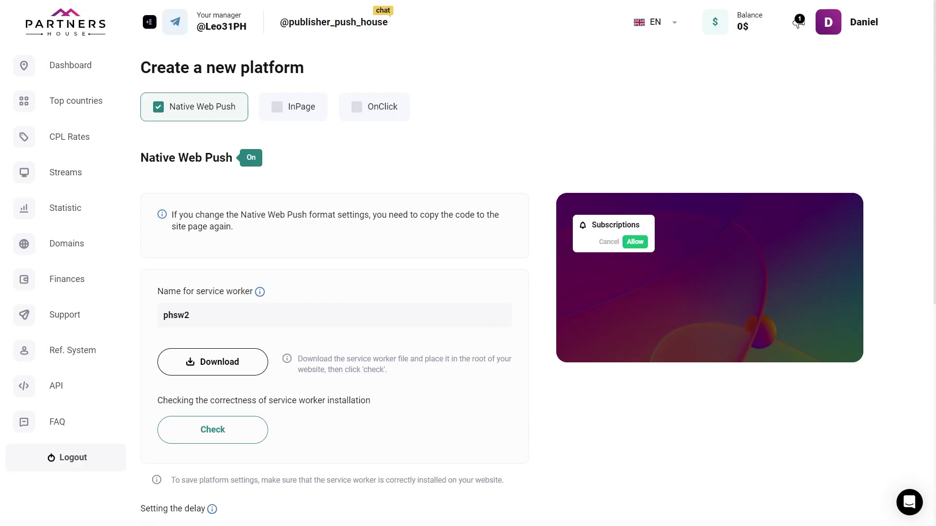
key(alt+Tab)
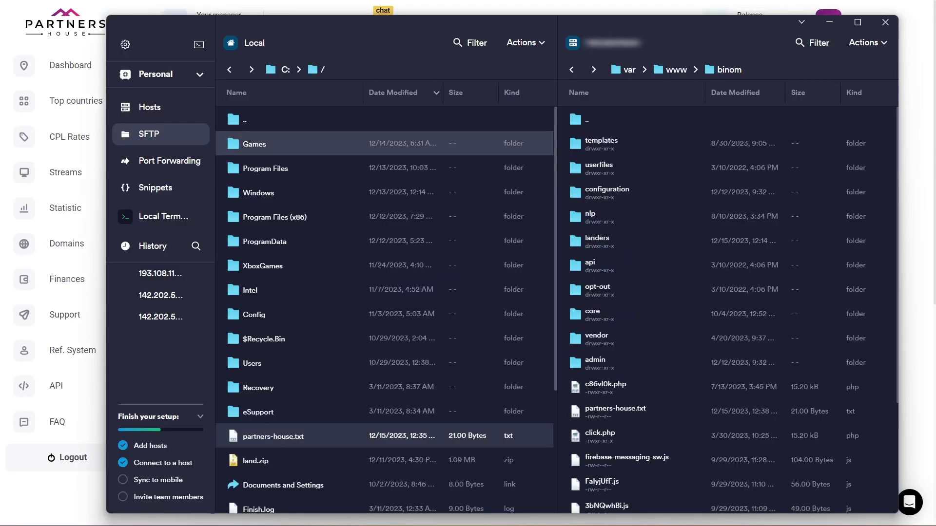
click(314, 69)
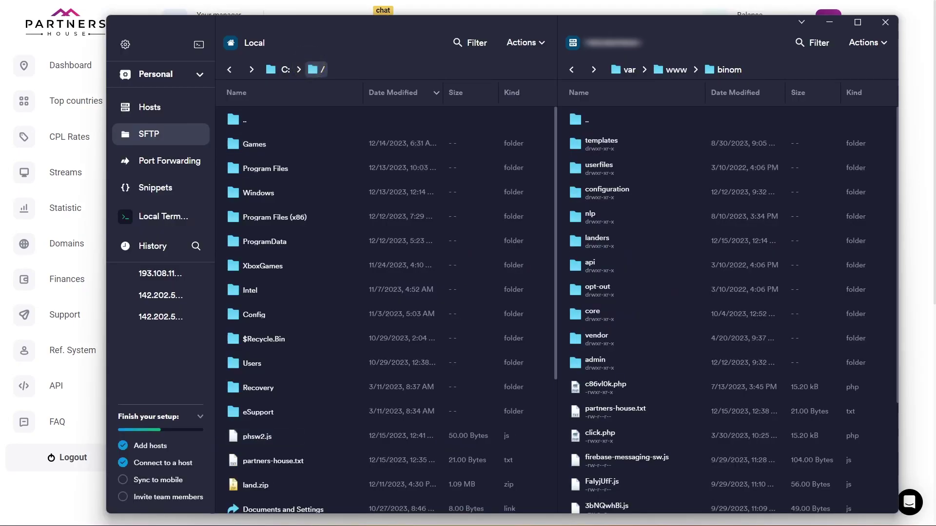
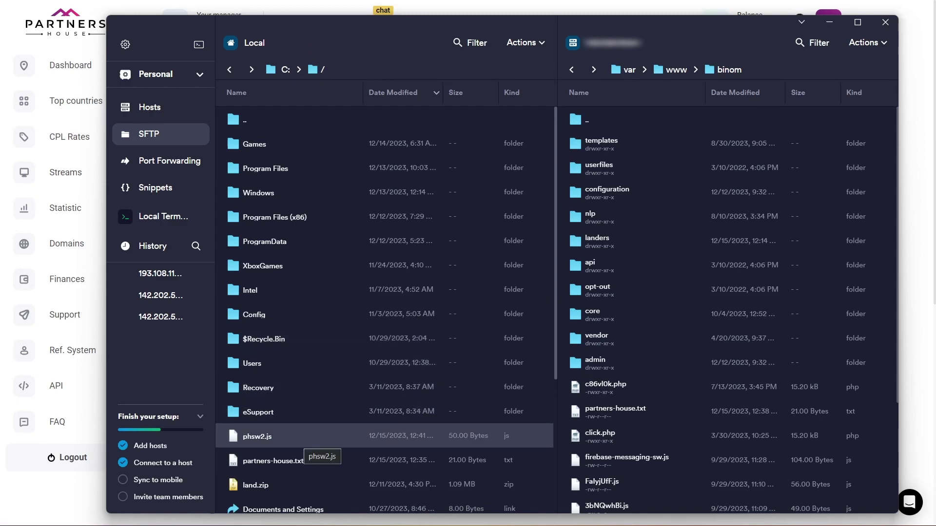
Upload phsw2.js to the server's /var/www/binom folder via Termius SFTP and return to the browser
drag(337, 455, 627, 323)
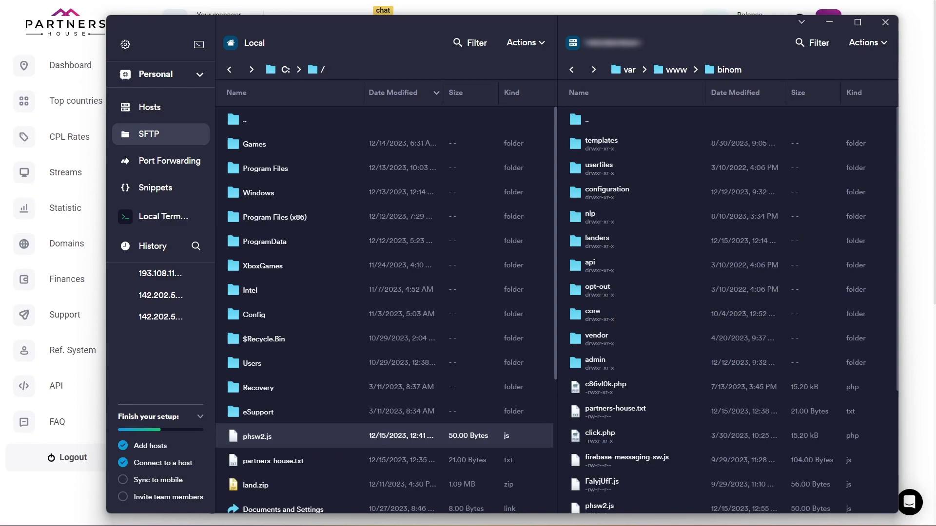
key(alt+Tab)
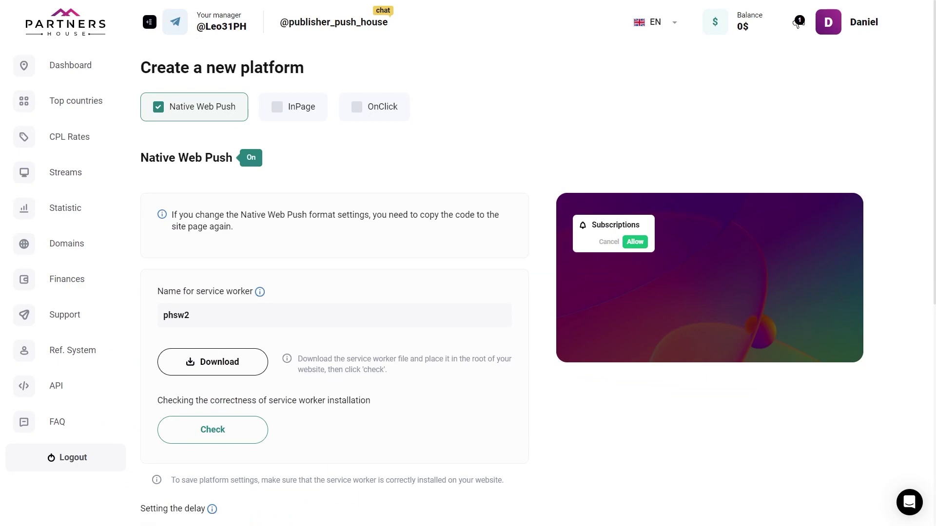
Verify the Partners House service worker installation for the platform
click(230, 429)
scroll(798, 22, down, 8)
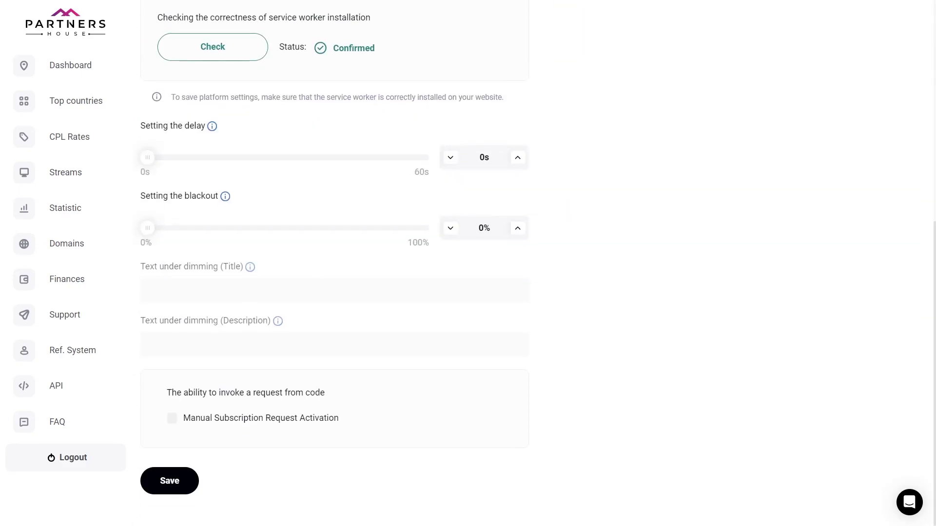
click(182, 126)
Set blackout to 49% with dimming title 'Binom' and description 'Demo', then save the platform
drag(147, 228, 282, 228)
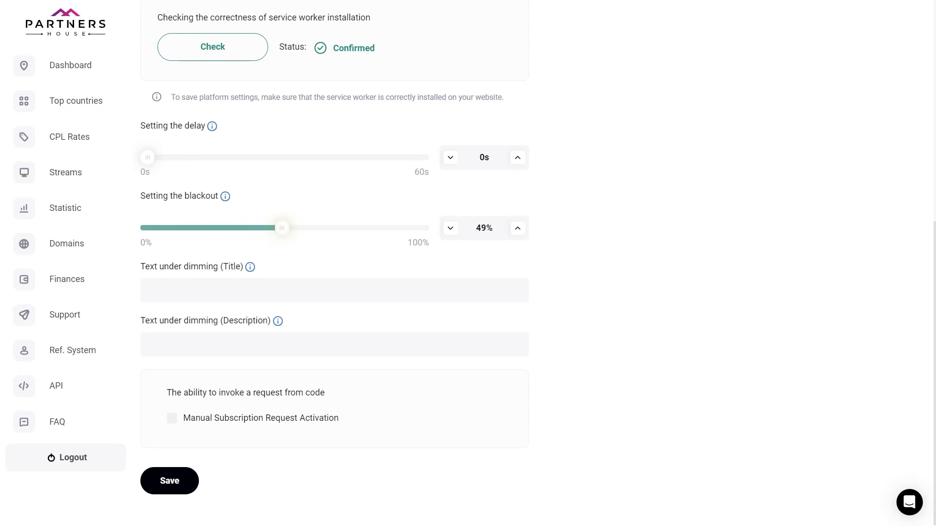
click(298, 285)
text(Binom)
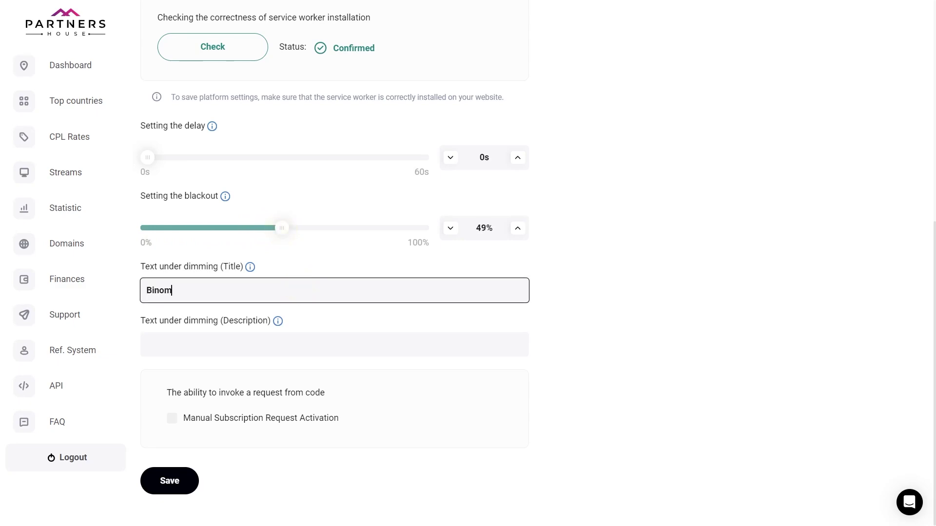
key(Tab)
text(Demo)
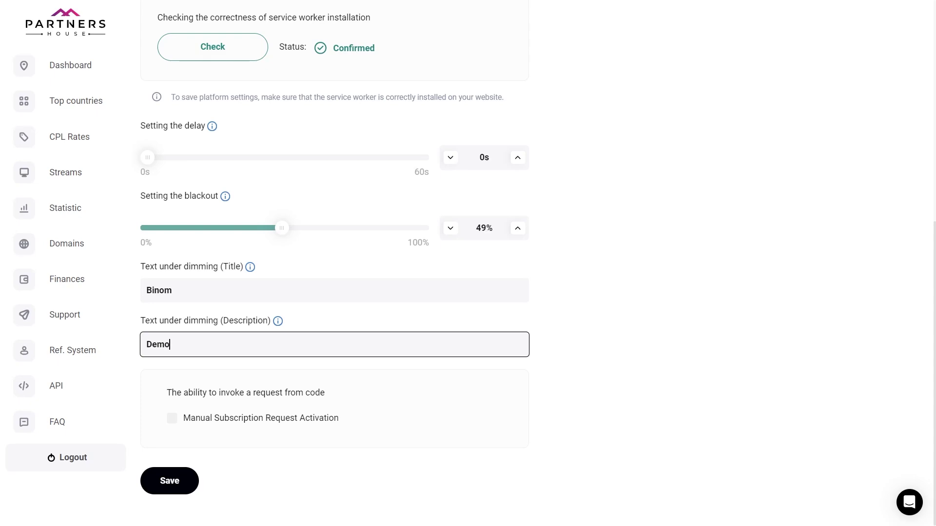
click(169, 478)
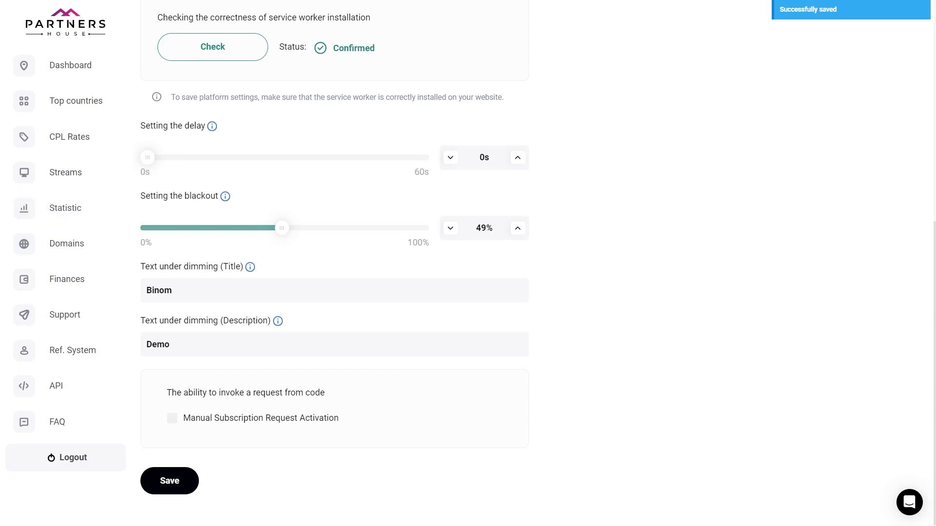
click(88, 175)
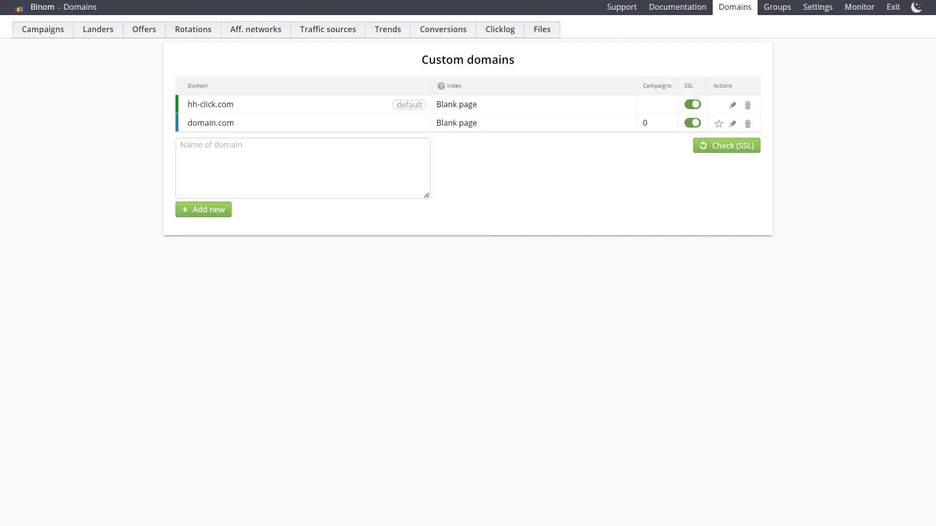
Create a new lander named 'Binom Landing' in uploaded no-redirect mode
click(98, 30)
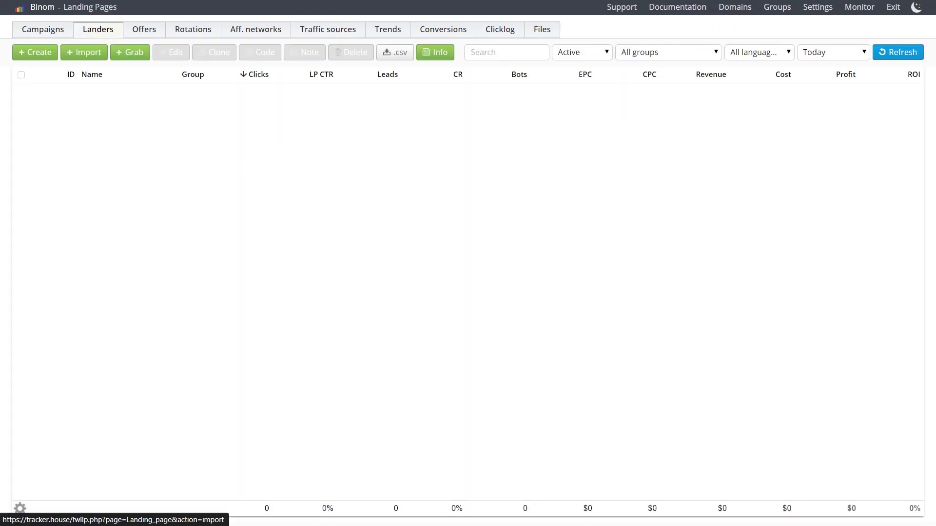
click(36, 53)
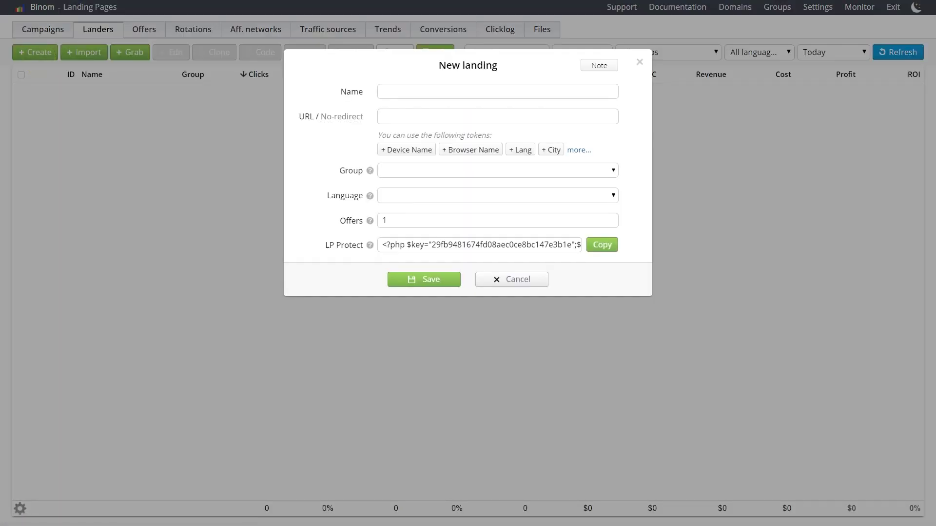
click(438, 92)
text(Binom Landing)
click(493, 115)
click(360, 118)
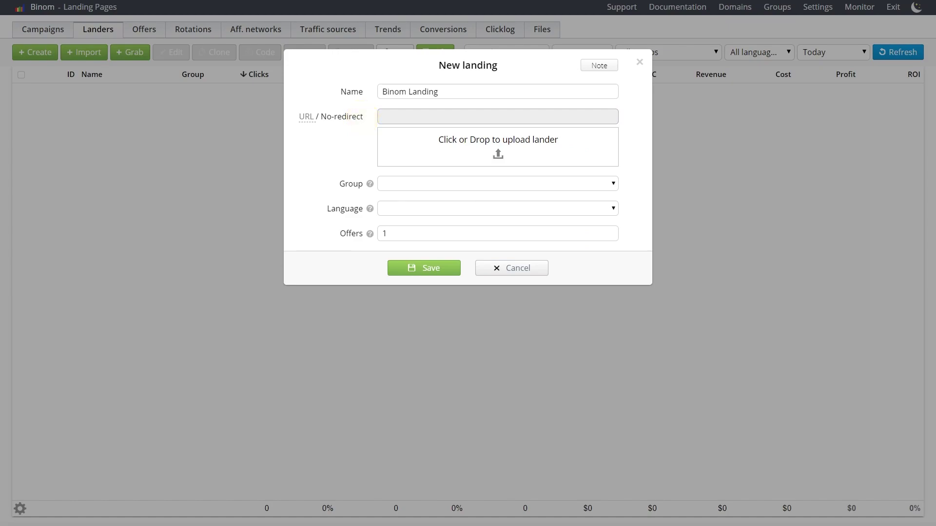
Upload the land ZIP as the lander's file, preview it, and save the lander
click(455, 149)
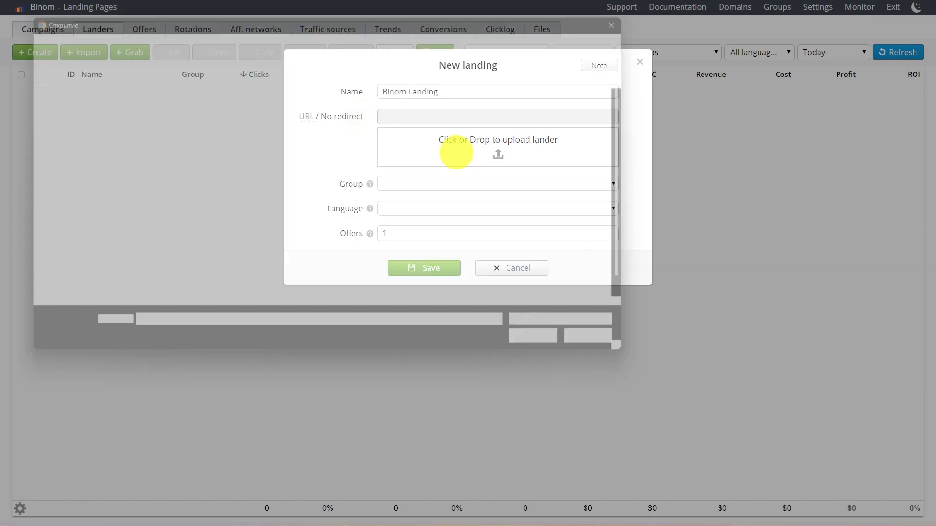
double_click(180, 296)
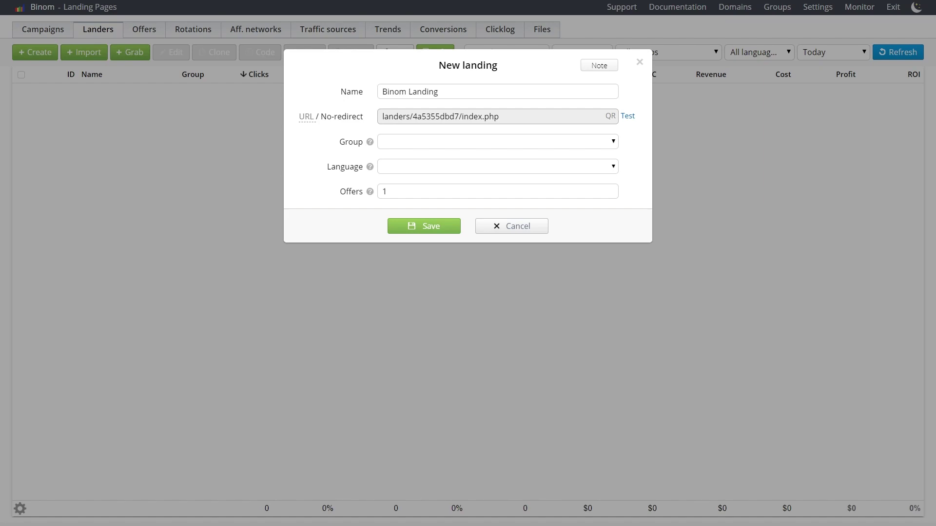
click(627, 115)
click(433, 225)
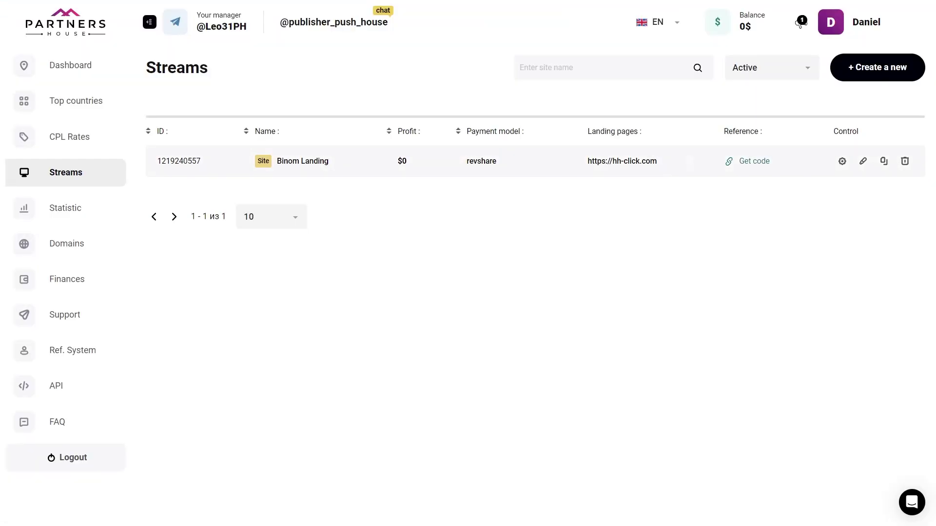
Copy the integration code for the Binom Landing stream on the Streams page
click(748, 164)
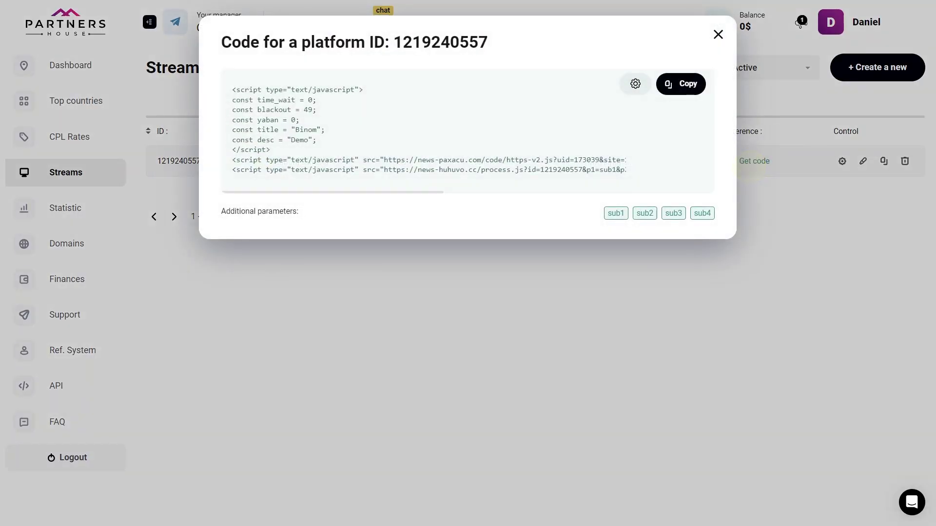
click(681, 83)
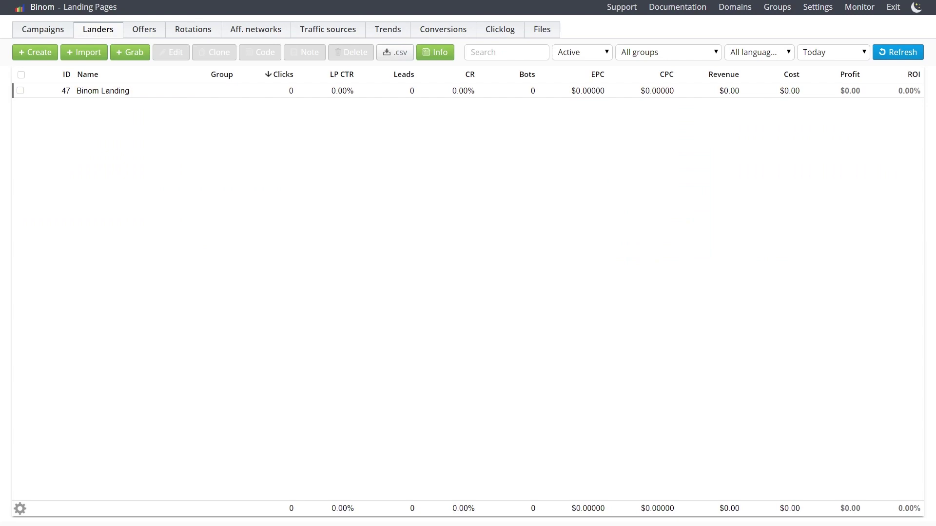
Open Binom Landing's index.php code and place the cursor after the third script line in the head
click(267, 90)
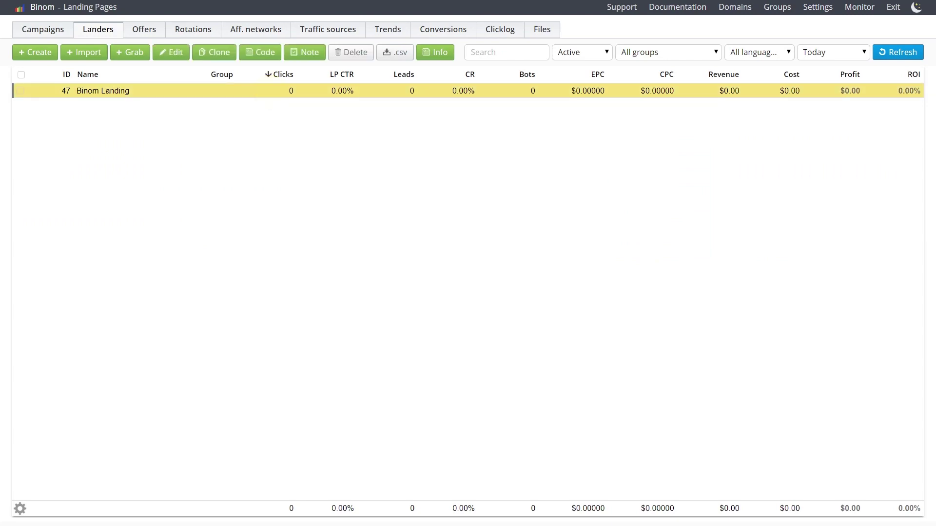
click(267, 52)
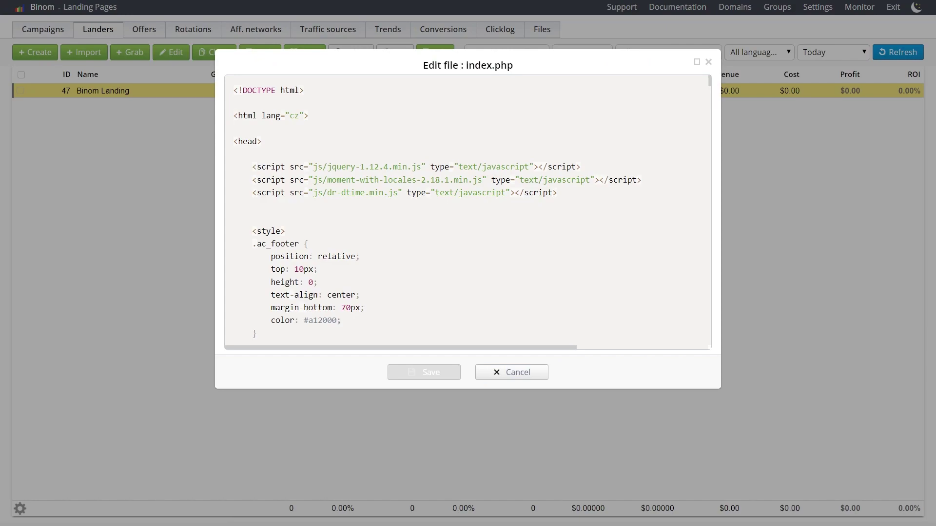
click(244, 142)
click(556, 193)
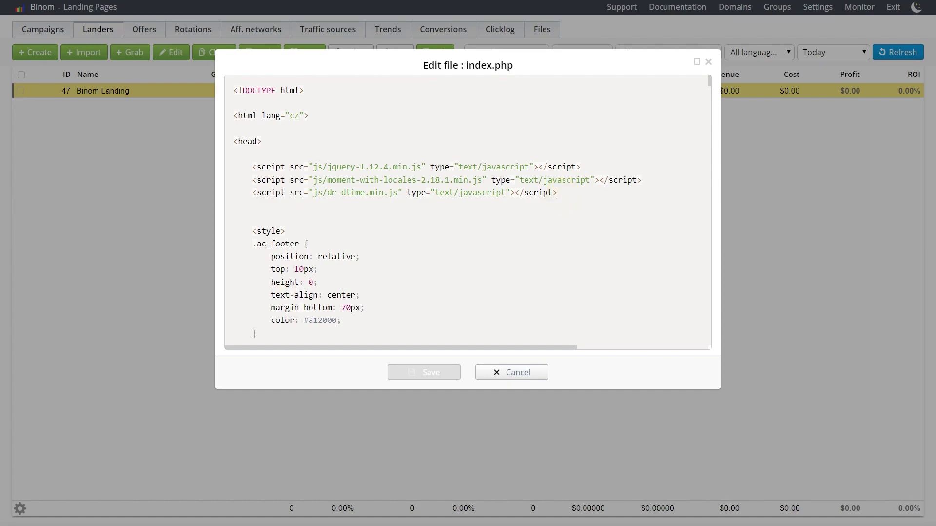
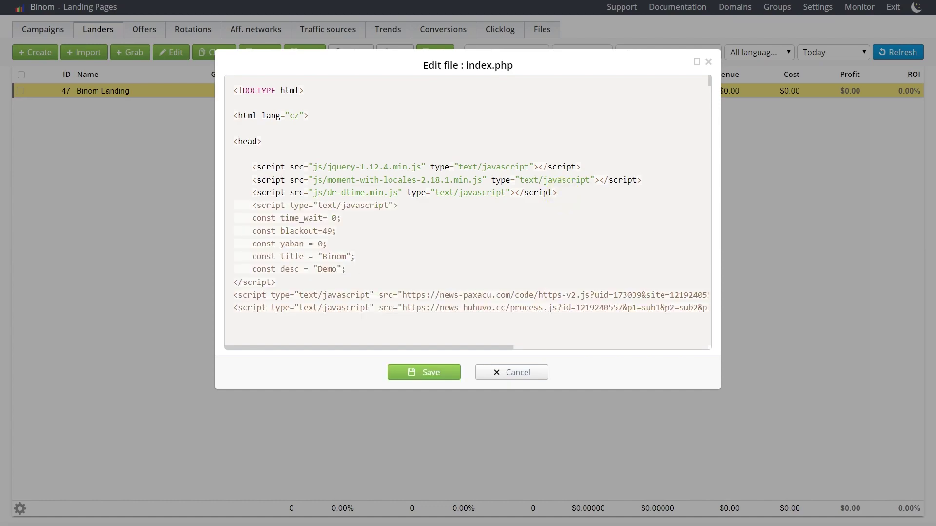
Save the blackout script in index.php, then test the Binom Landing page in the browser
click(429, 371)
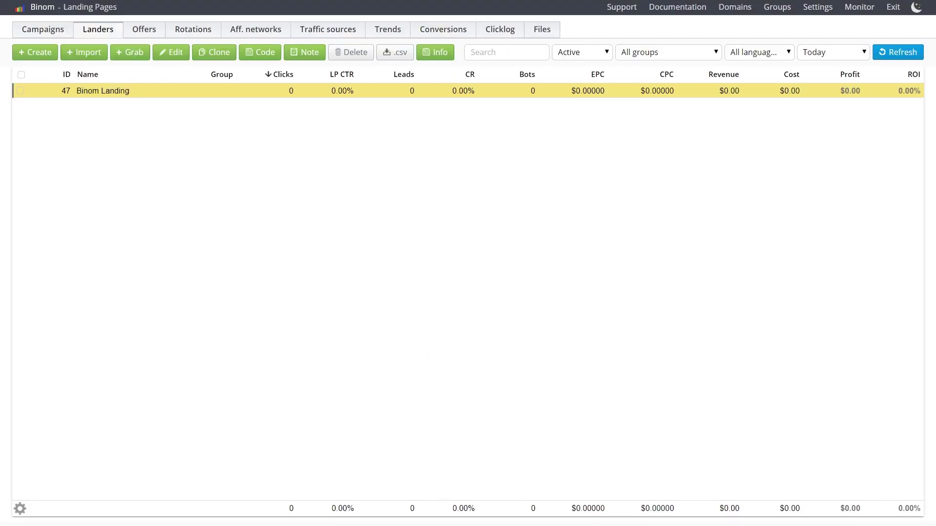
click(166, 52)
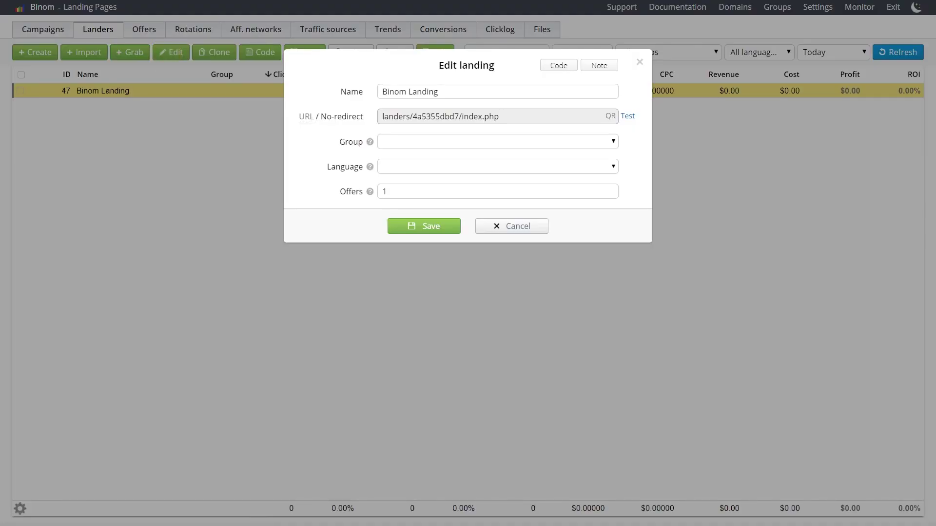
click(627, 116)
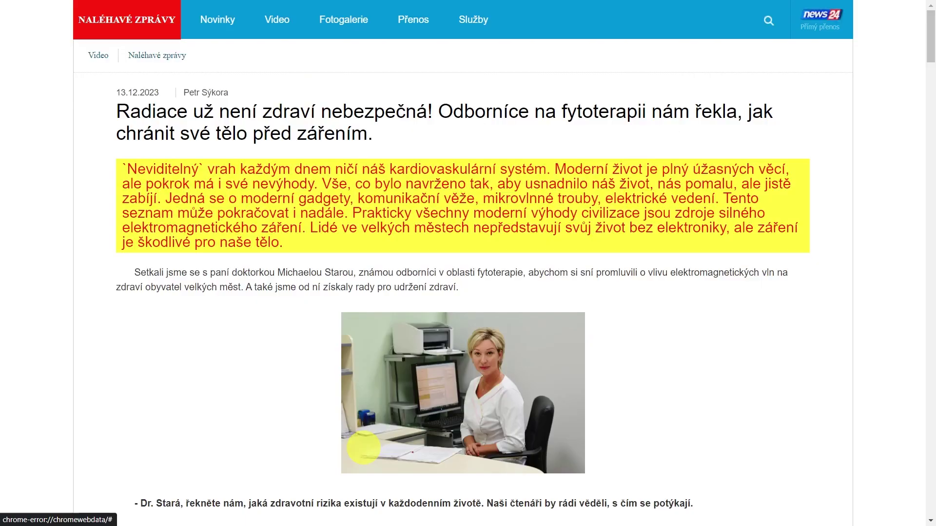